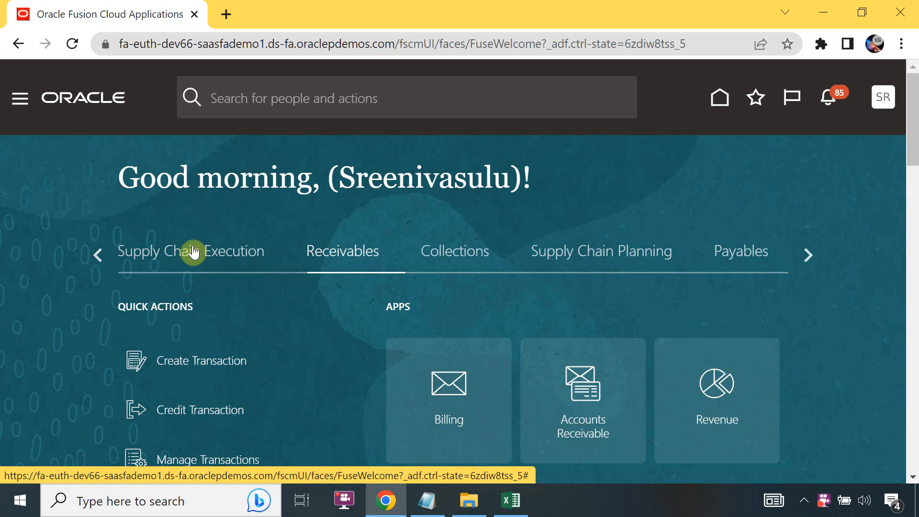
- Go to Billing under Receivables and open the Create Customer task
left_click(20, 104)
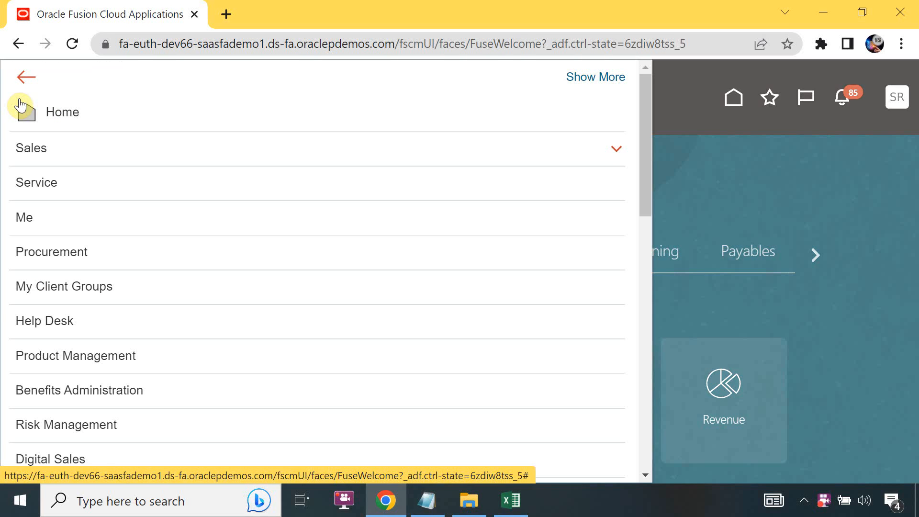
left_click_drag(646, 207, 655, 336)
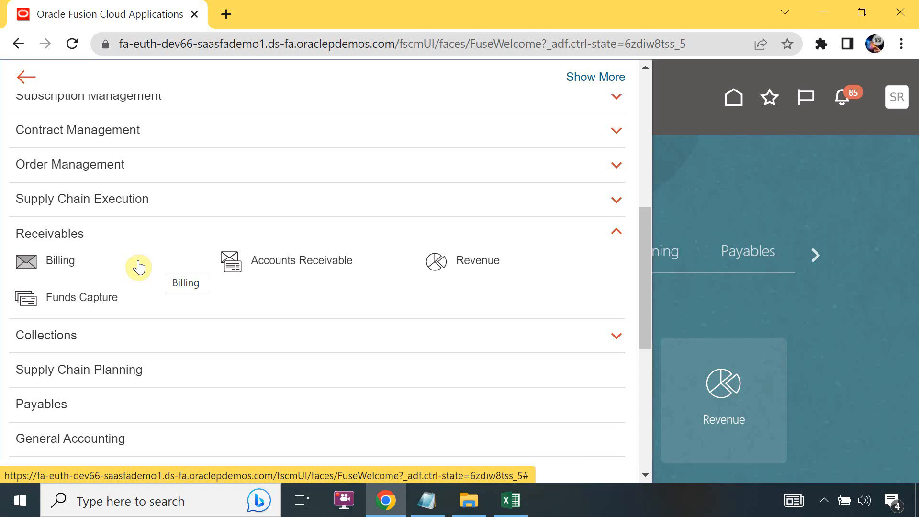
left_click(68, 268)
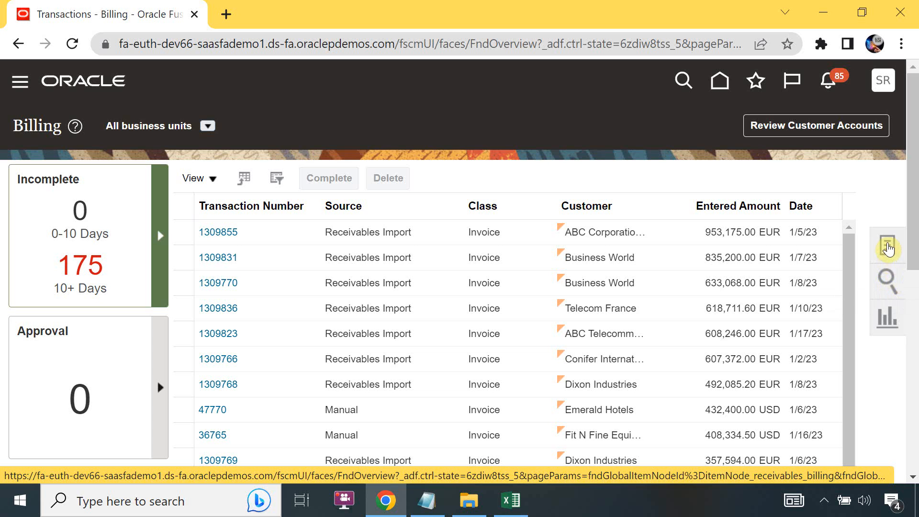
left_click(888, 248)
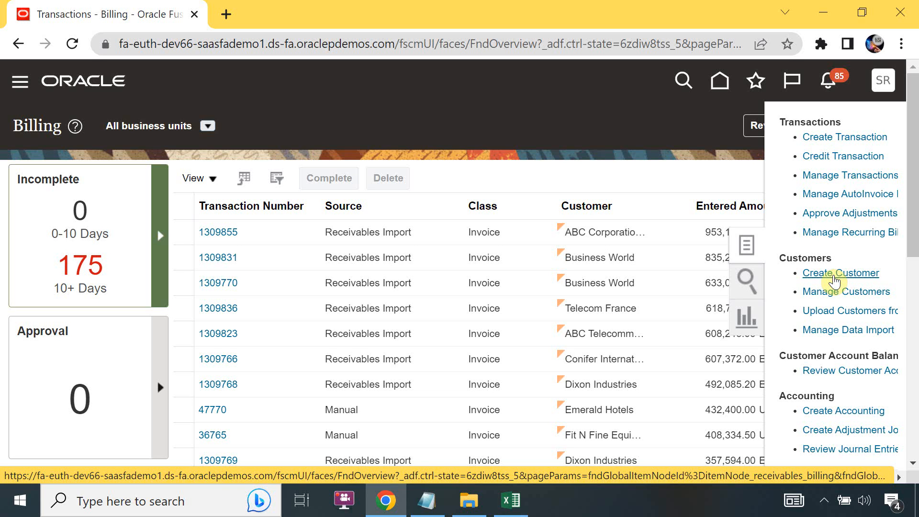
left_click(833, 274)
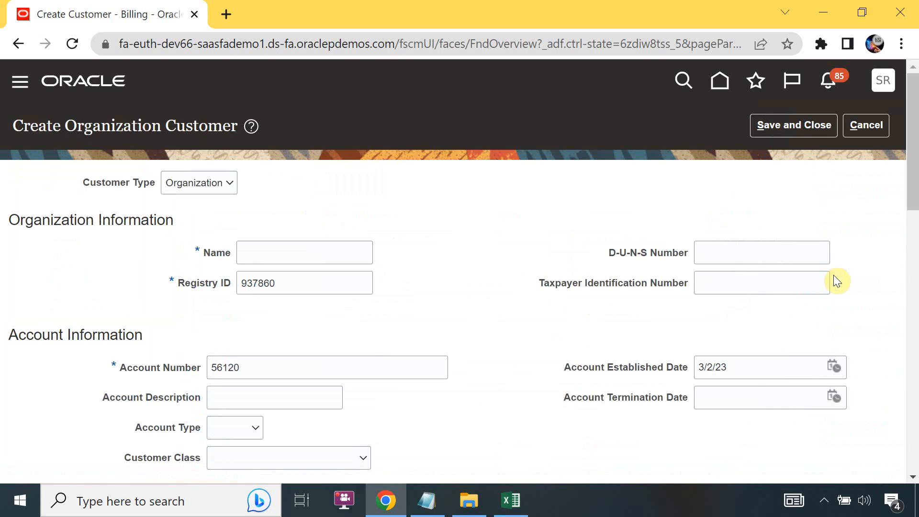
- Switch the customer type to Person and back to Organization
left_click(228, 189)
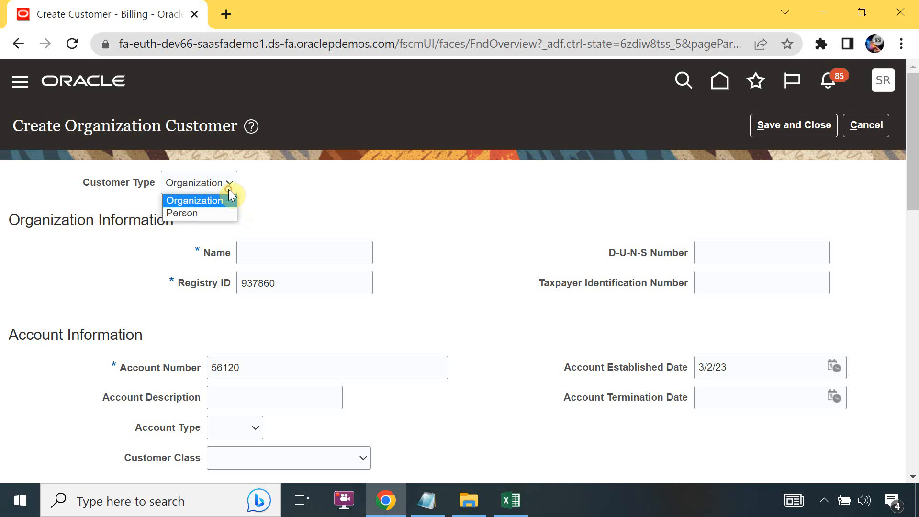
left_click(223, 215)
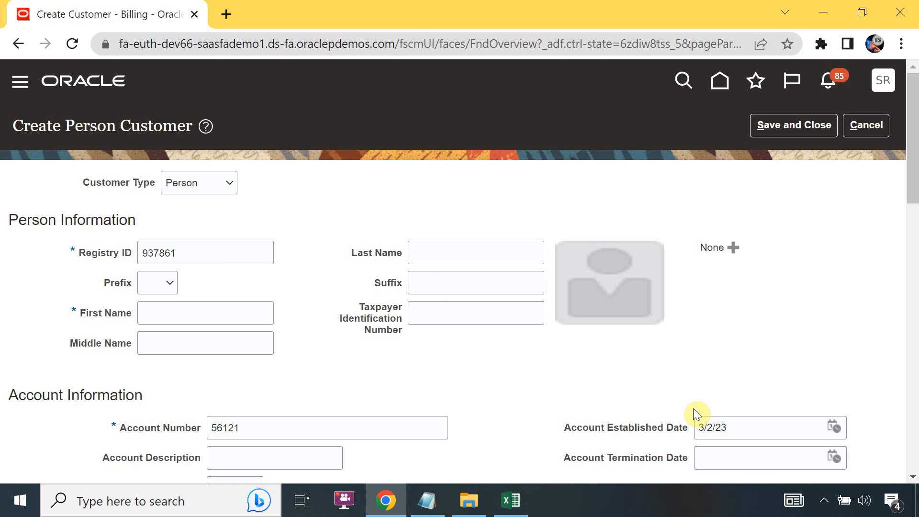
left_click(232, 183)
left_click(214, 201)
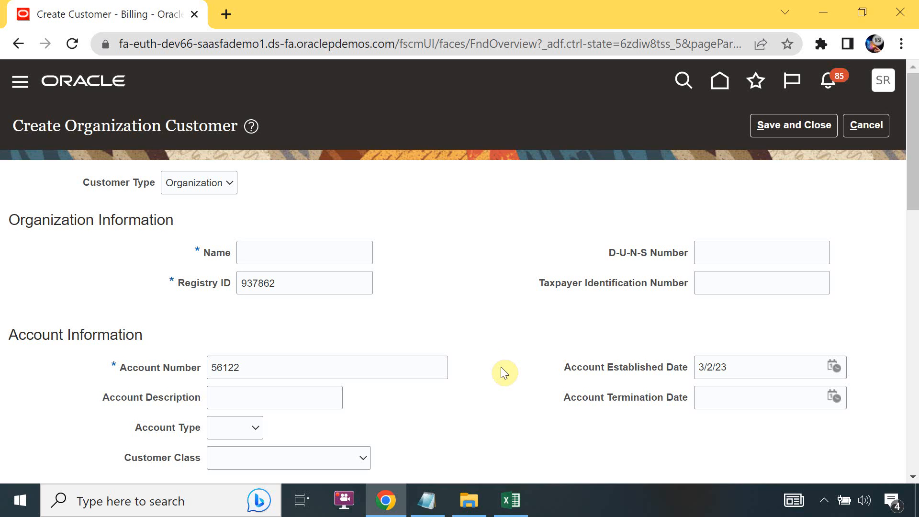
- Enter Adani Customer as the organization's name
left_click(275, 256)
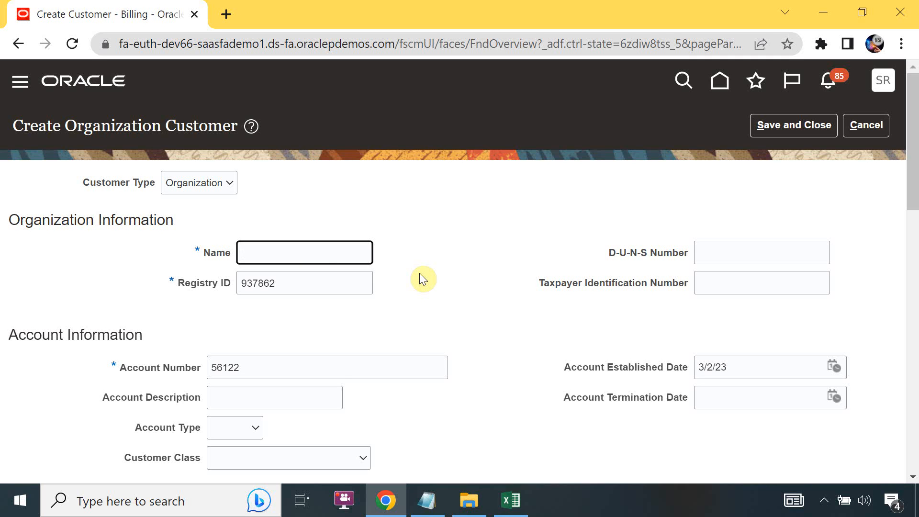
type("Adanio")
key("BackSpace")
type("Customer")
left_click(288, 369)
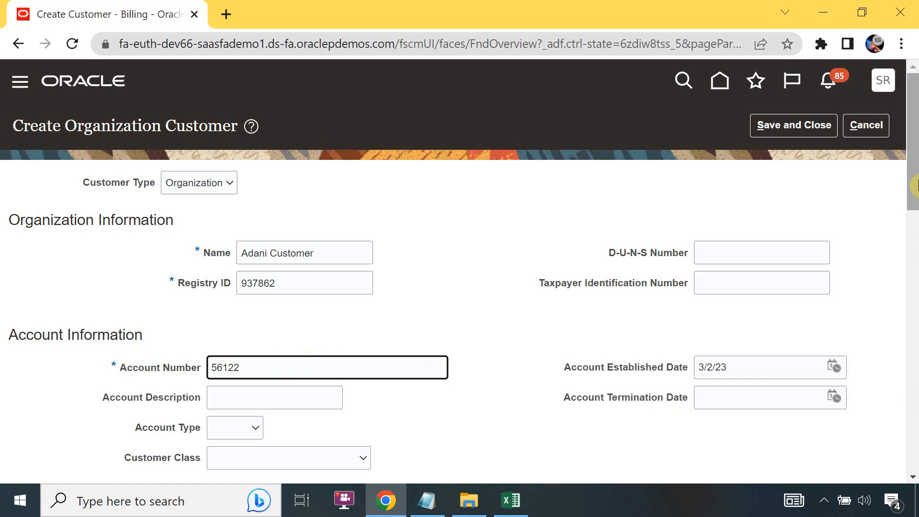
- Set the account type to External and look through the customer class options without choosing one
left_click_drag(913, 165, 915, 211)
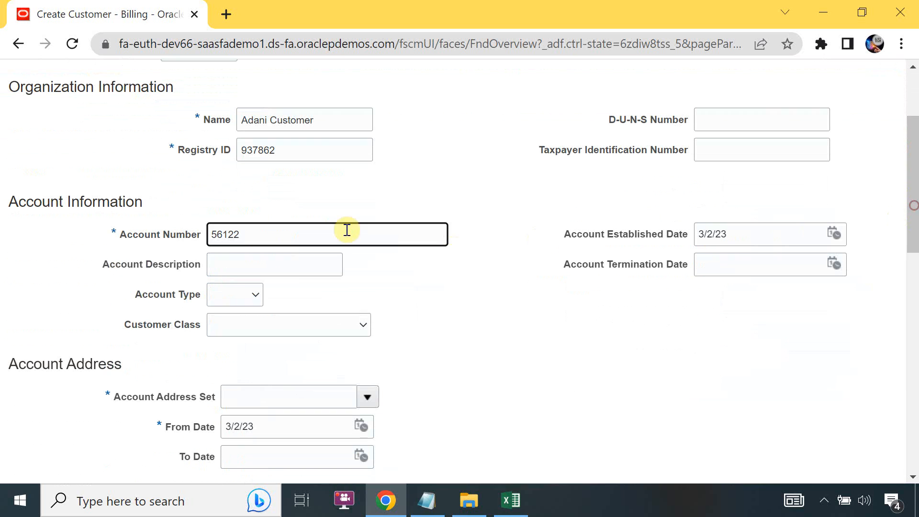
left_click(289, 266)
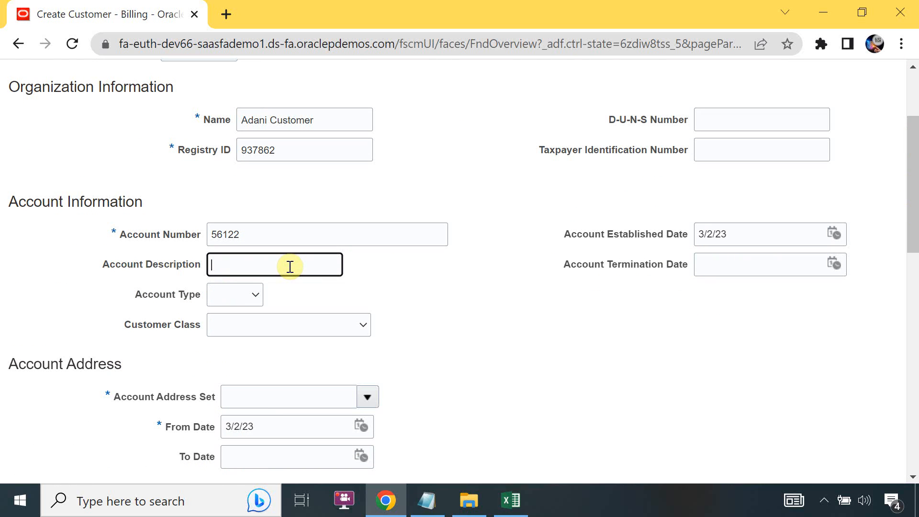
left_click(255, 295)
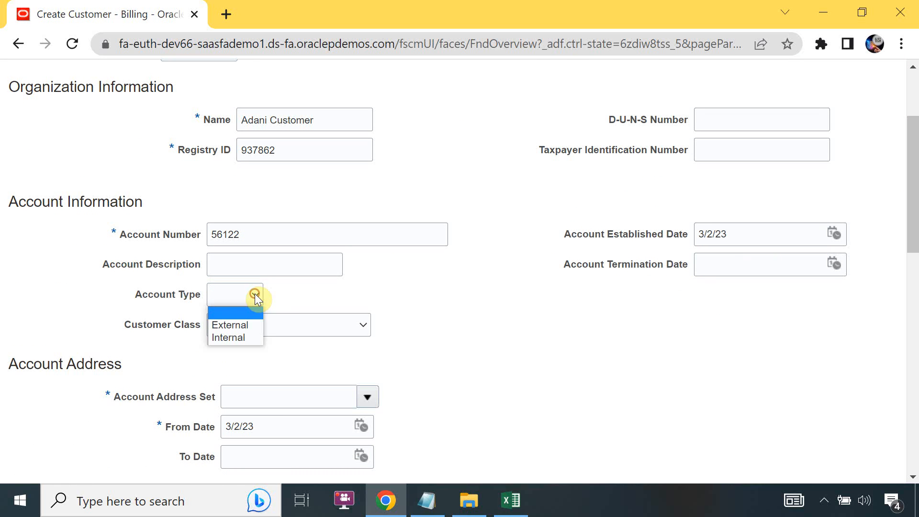
left_click(243, 327)
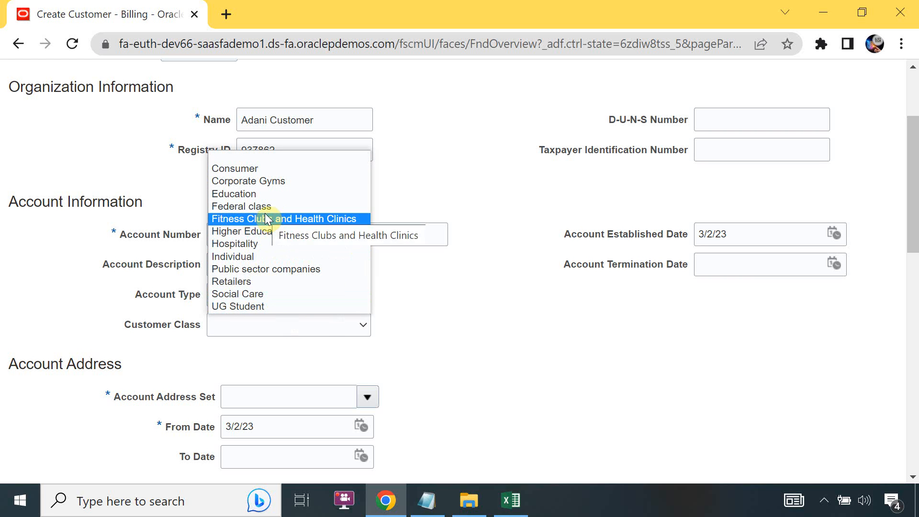
left_click(519, 355)
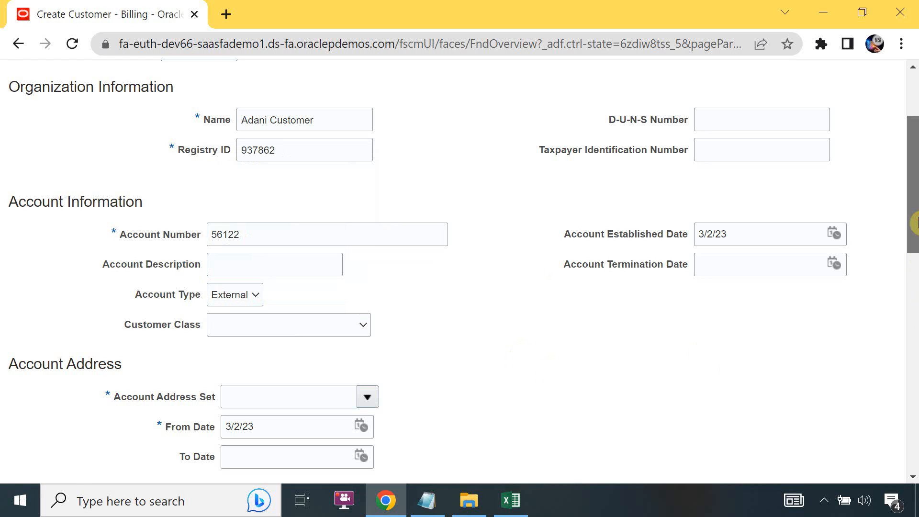
- Browse the account address set options and open the Search and Select dialog for that field
scroll(916, 268, "down", 3)
scroll(915, 282, "down", 2)
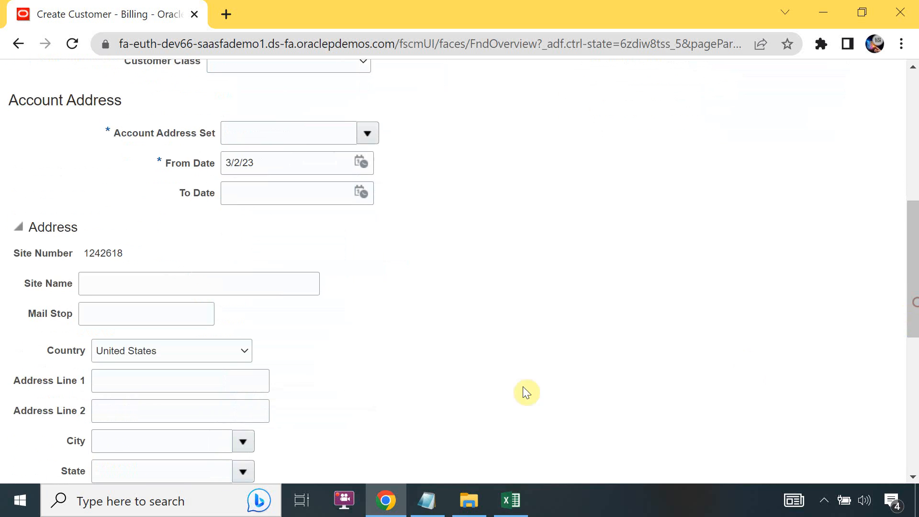
left_click(376, 133)
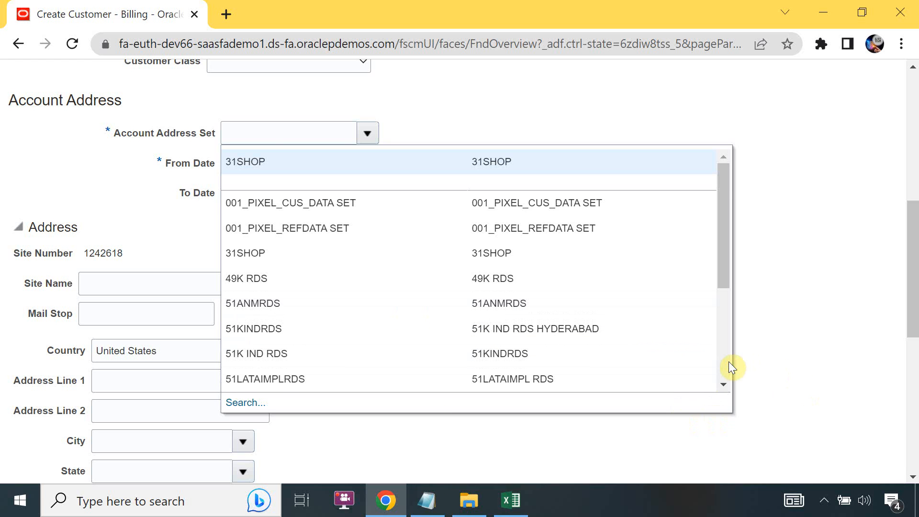
scroll(729, 362, "down", 4)
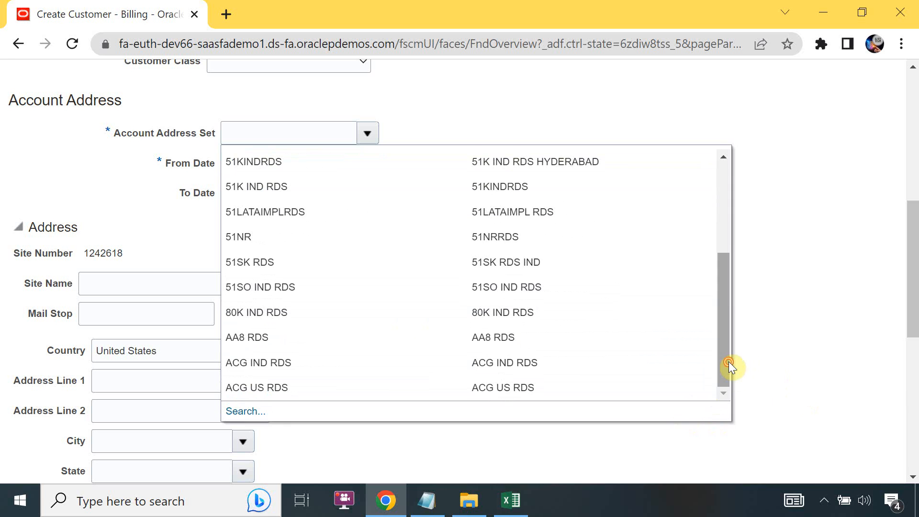
left_click(241, 413)
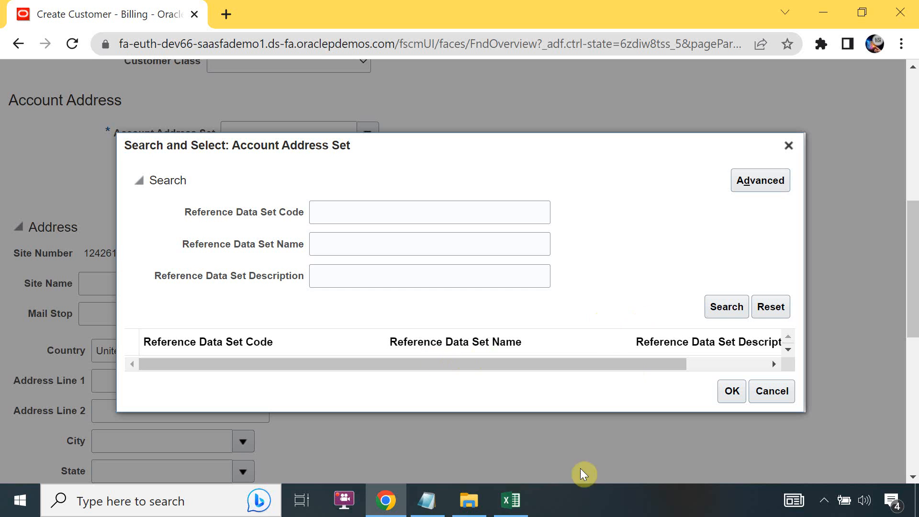
- Switch to the Ledger Details workbook in Excel and copy the account address set code CUSTSITE from cell B19
left_click(507, 506)
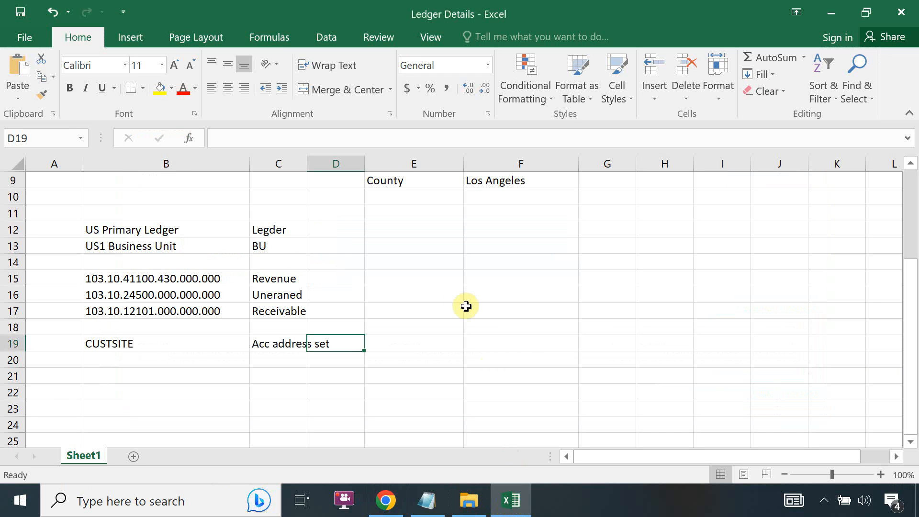
left_click(169, 346)
key("ctrl+c")
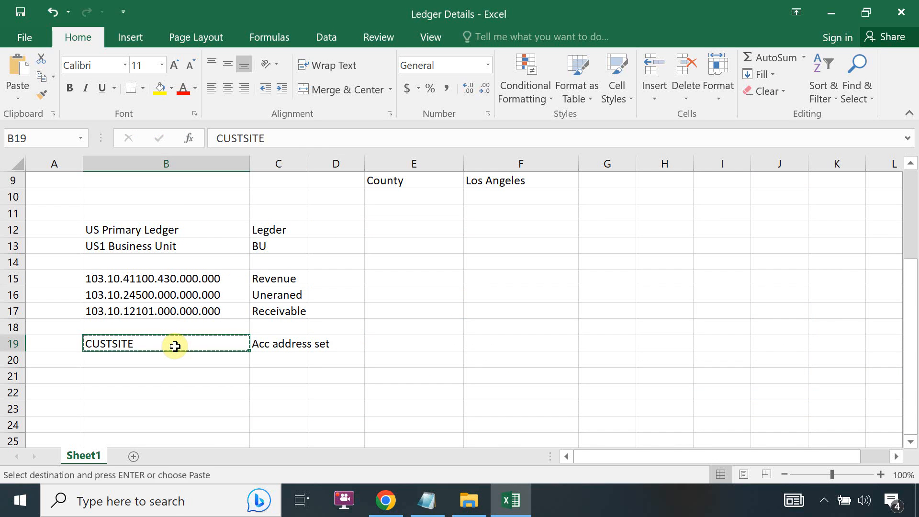
- Return to the customer form in Chrome, search for reference data set code CUSTSITE and choose it as the account address set
key("alt+Tab")
left_click(362, 212)
key("ctrl+v")
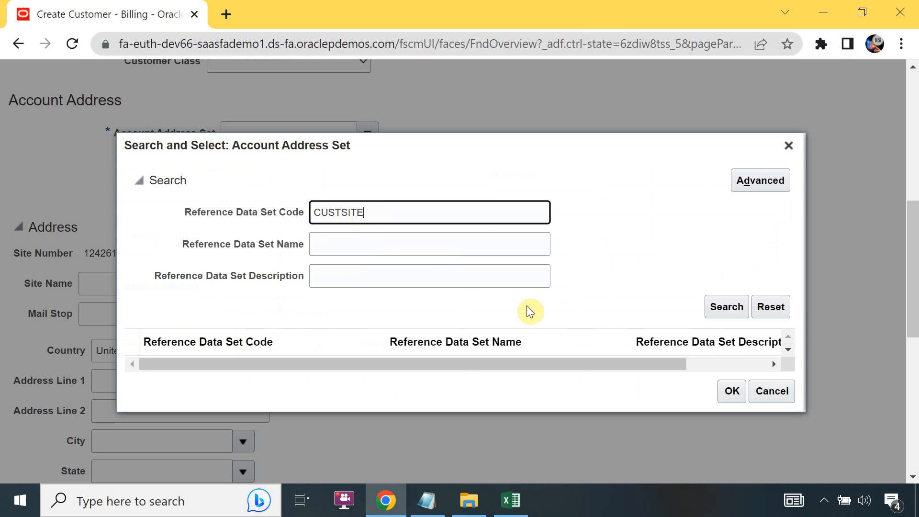
left_click(731, 308)
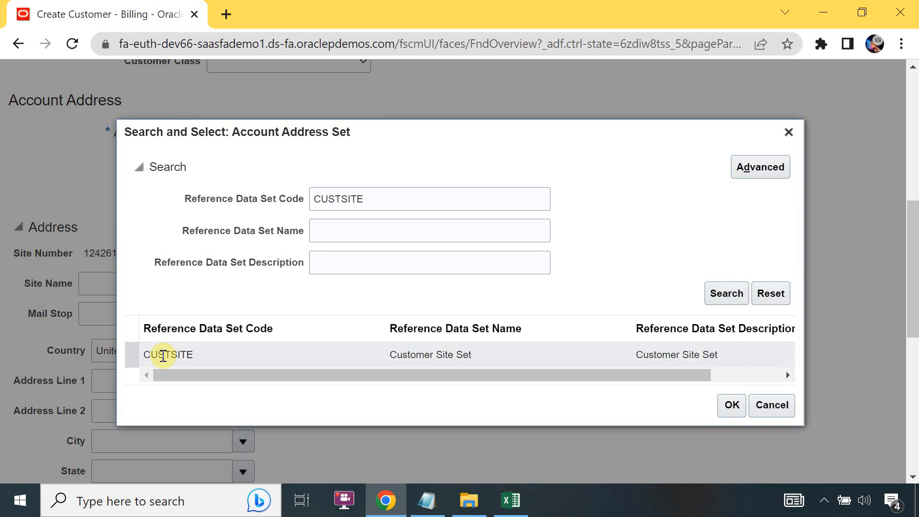
double_click(184, 355)
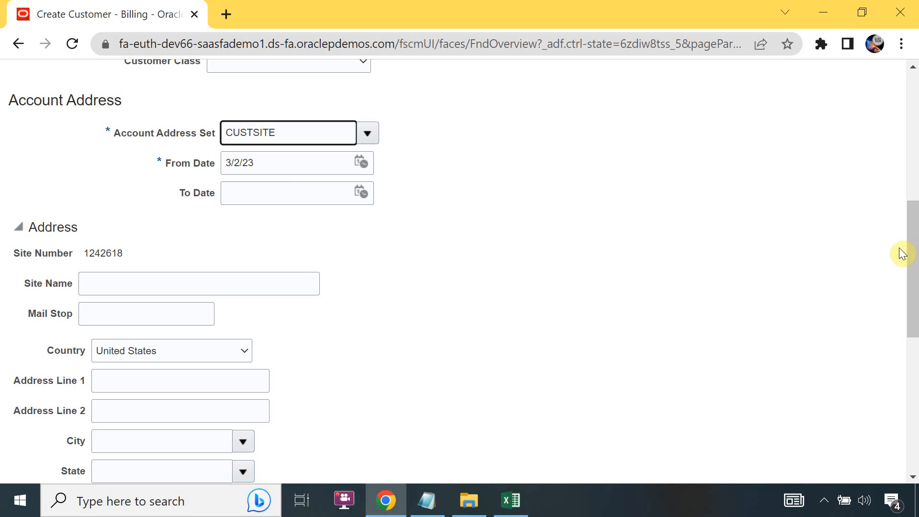
- Enter Adani Site as the site name in the Address section
left_click_drag(913, 254, 913, 268)
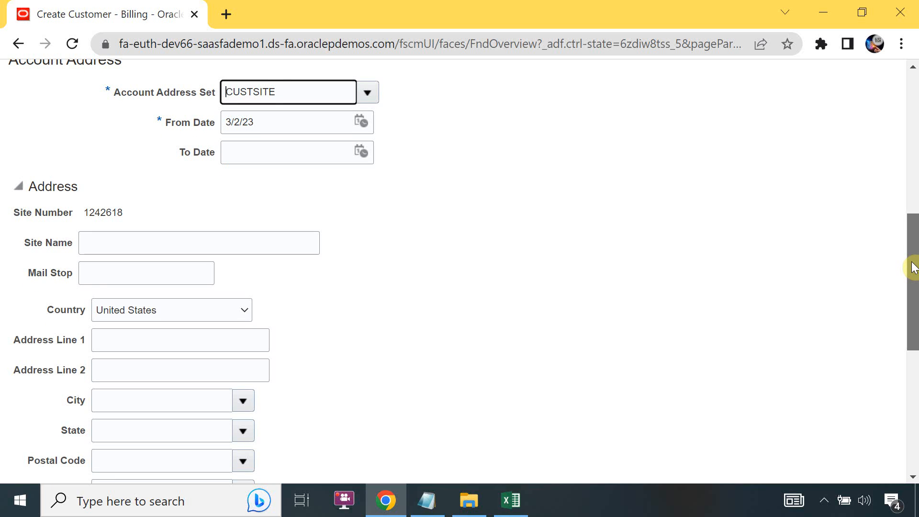
left_click_drag(913, 267, 913, 260)
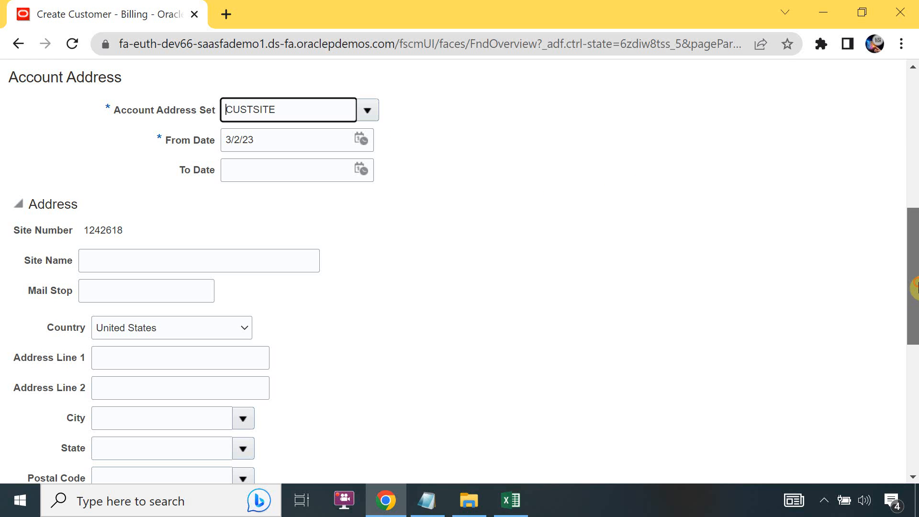
left_click_drag(915, 288, 915, 316)
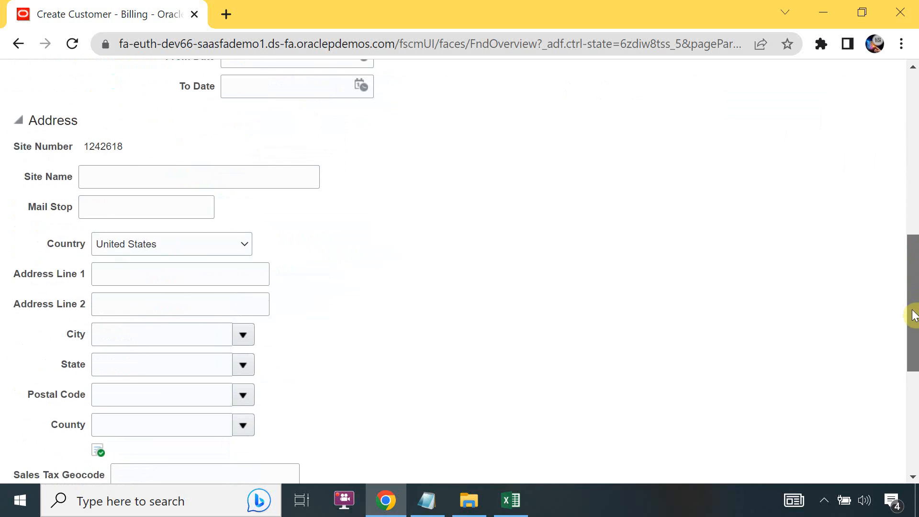
left_click(143, 179)
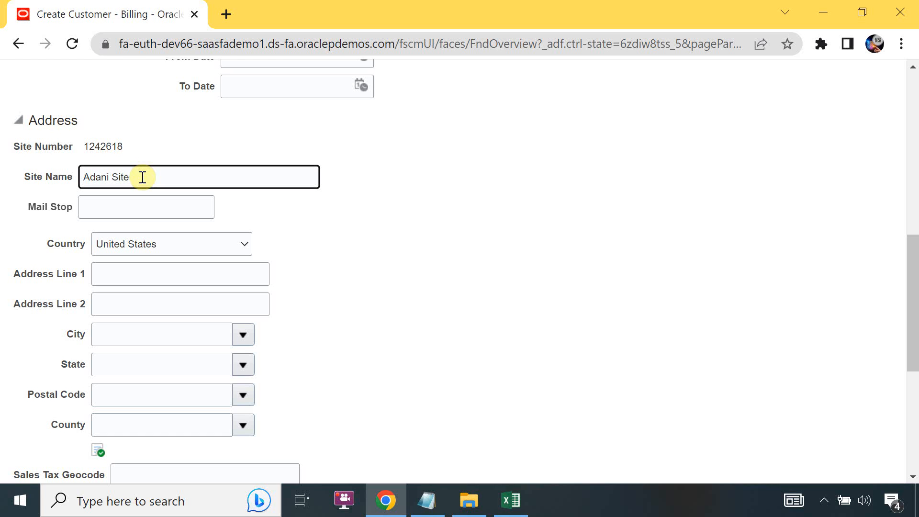
- Copy the first address line from cell F4 of the Excel workbook into Address Line 1 of the customer form
left_click(162, 307)
left_click(160, 273)
key("alt+Tab")
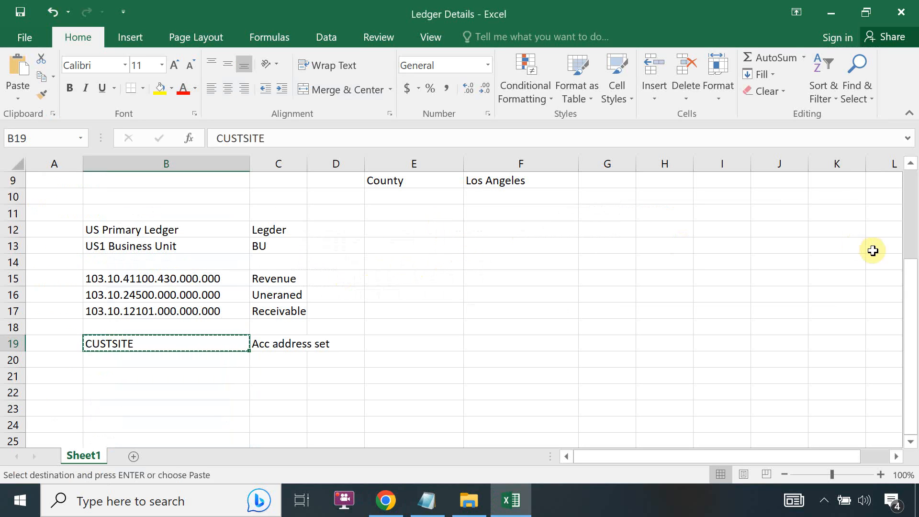
left_click_drag(914, 343, 911, 258)
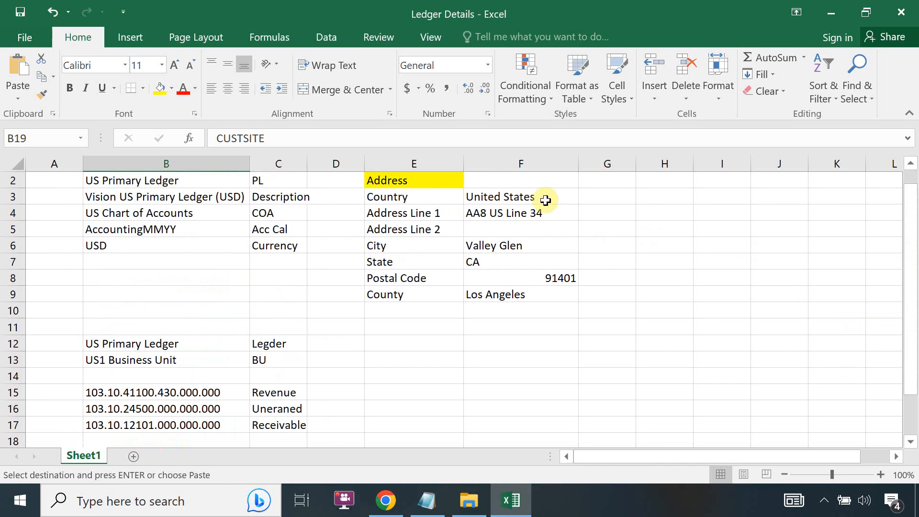
left_click(530, 211)
key("ctrl+c")
key("alt+Tab")
key("ctrl+v")
- Copy the city from cell F6 of the Excel workbook into the customer address's City field
key("alt+Tab")
left_click(513, 247)
key("ctrl+c")
key("alt+Tab")
left_click(133, 334)
key("ctrl+v")
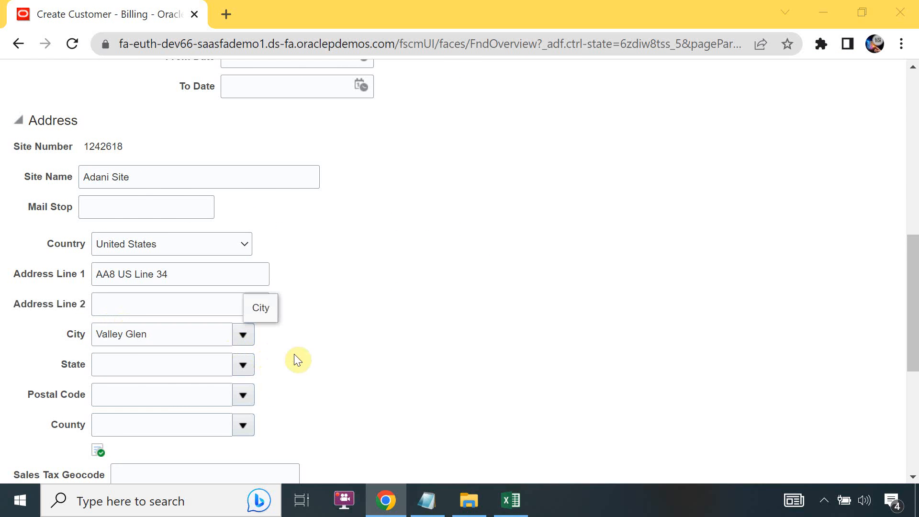
- Copy the state from cell F7 of the Excel workbook into the customer address's State field
key("alt+Tab")
left_click(476, 262)
key("ctrl+c")
key("alt+Tab")
left_click(148, 357)
key("ctrl+v")
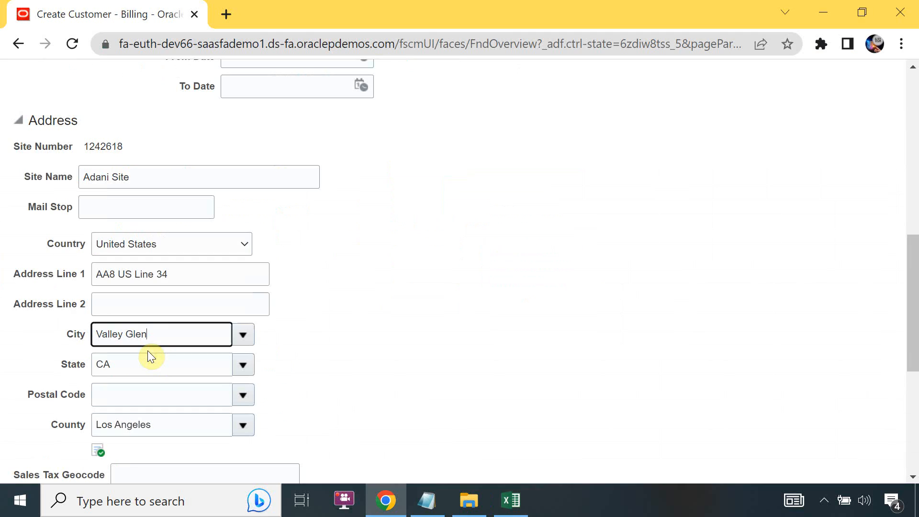
- Copy the postal code from cell F8 of the Excel workbook into the customer address's Postal Code field
left_click(148, 395)
key("alt+Tab")
left_click(551, 279)
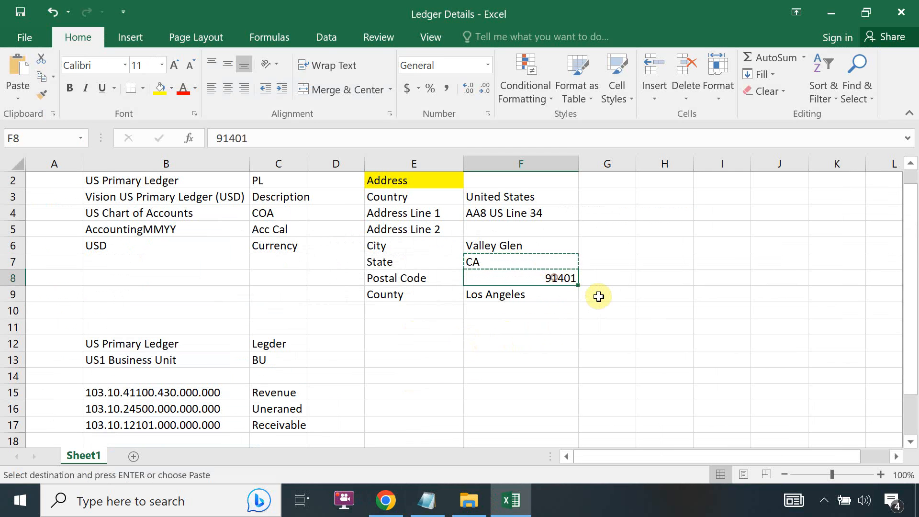
key("ctrl+c")
key("alt+Tab")
key("ctrl+v")
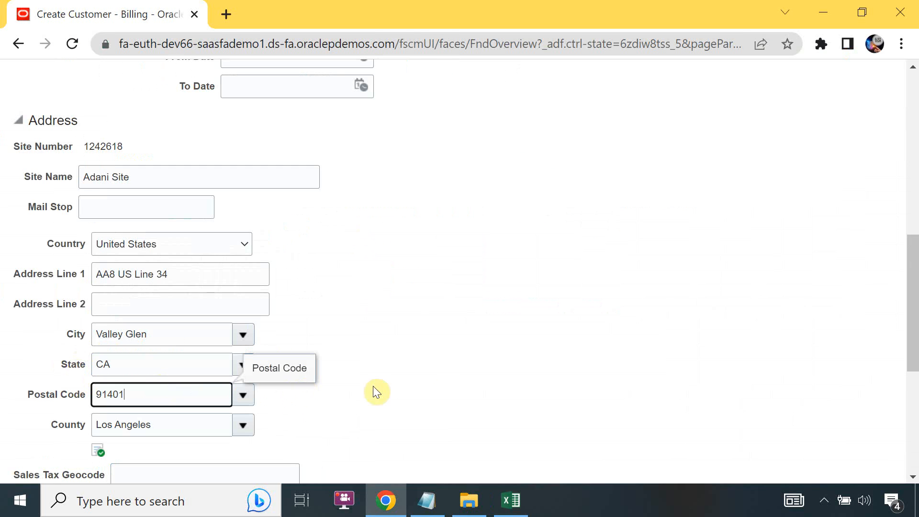
left_click_drag(915, 308, 914, 369)
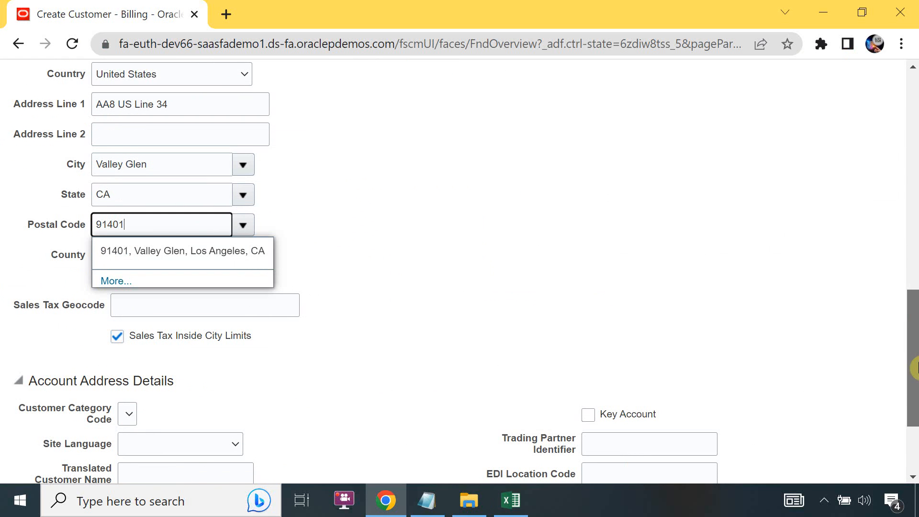
- Confirm the postal code entered in the customer's address
left_click(527, 338)
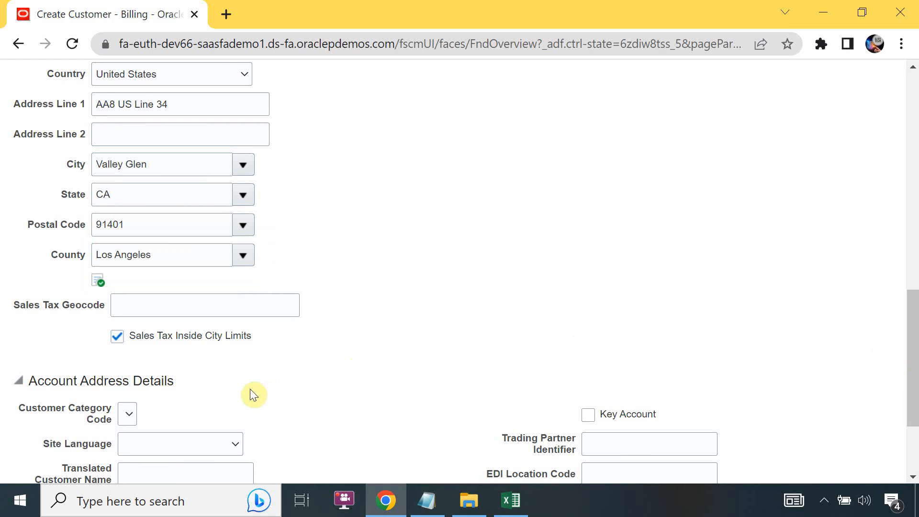
- Examine the Account Address Details section, including the Site Language choices and Translated Customer Name, and check the organization name
left_click_drag(915, 340, 916, 381)
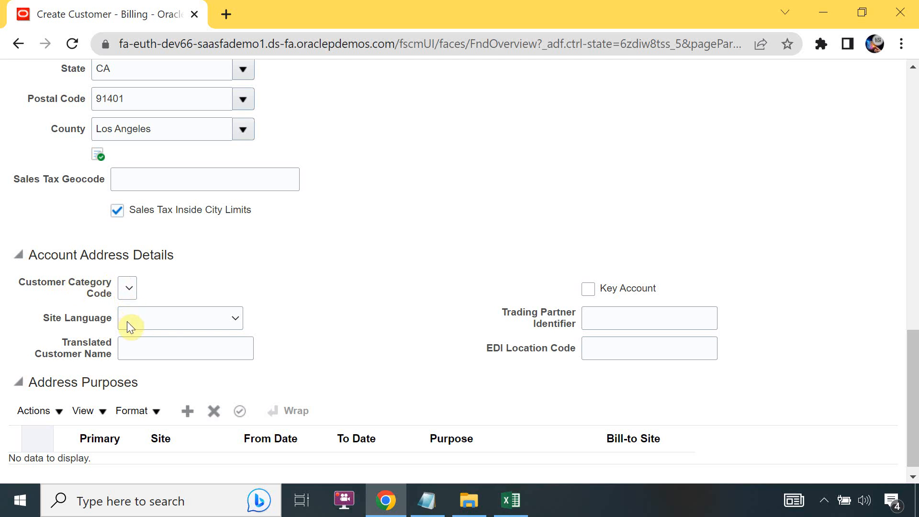
left_click(222, 317)
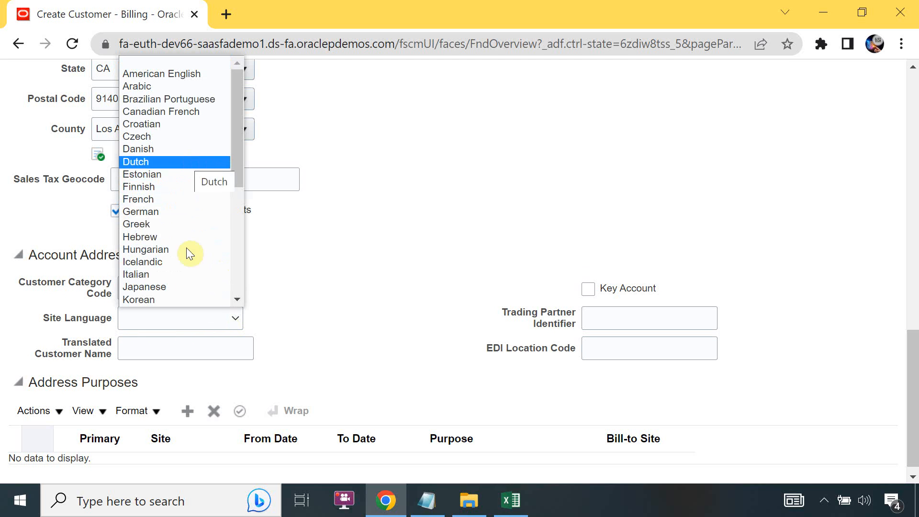
left_click(416, 286)
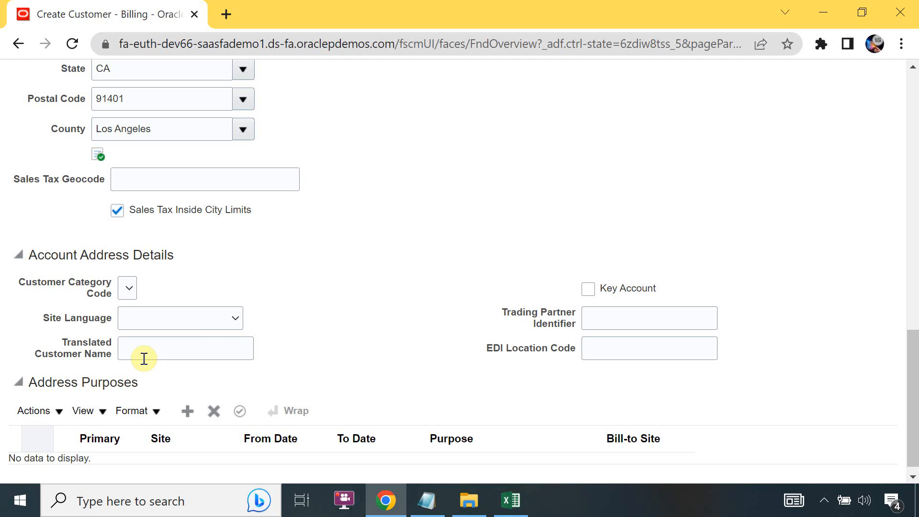
left_click_drag(911, 375, 875, 122)
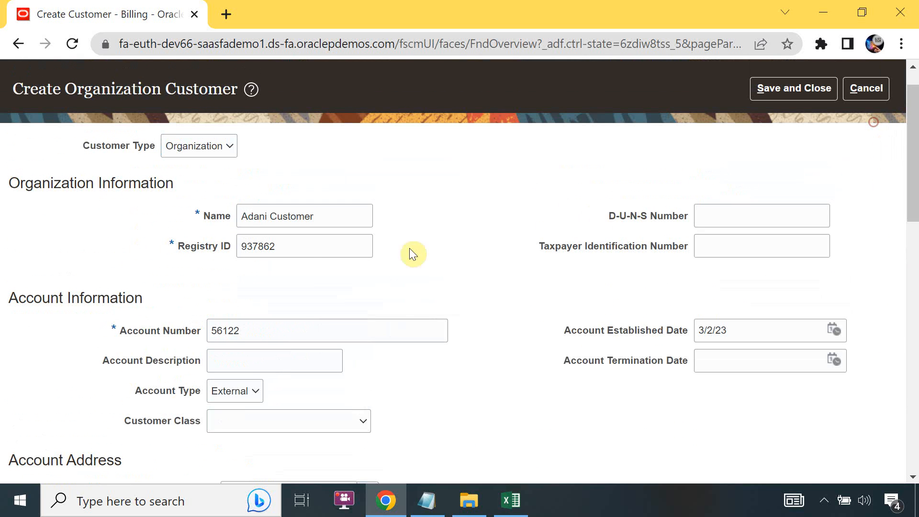
left_click(266, 216)
left_click_drag(913, 154, 912, 381)
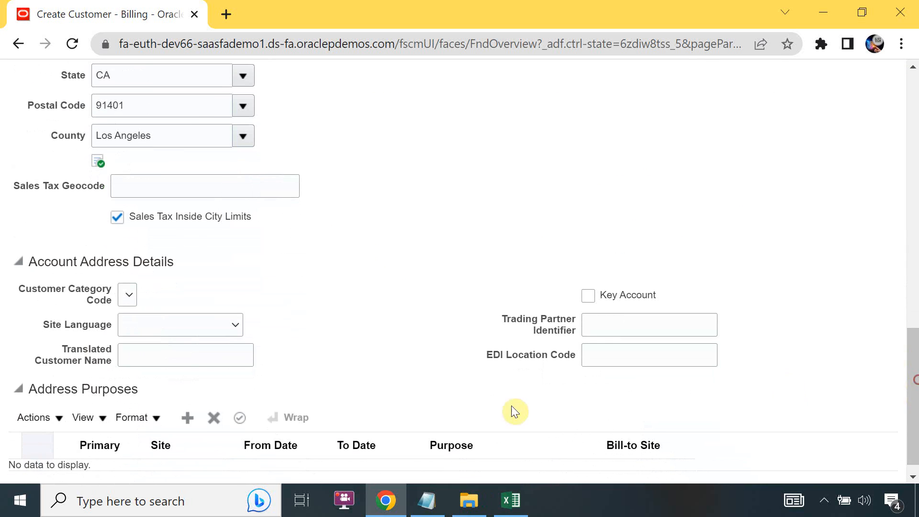
left_click(181, 353)
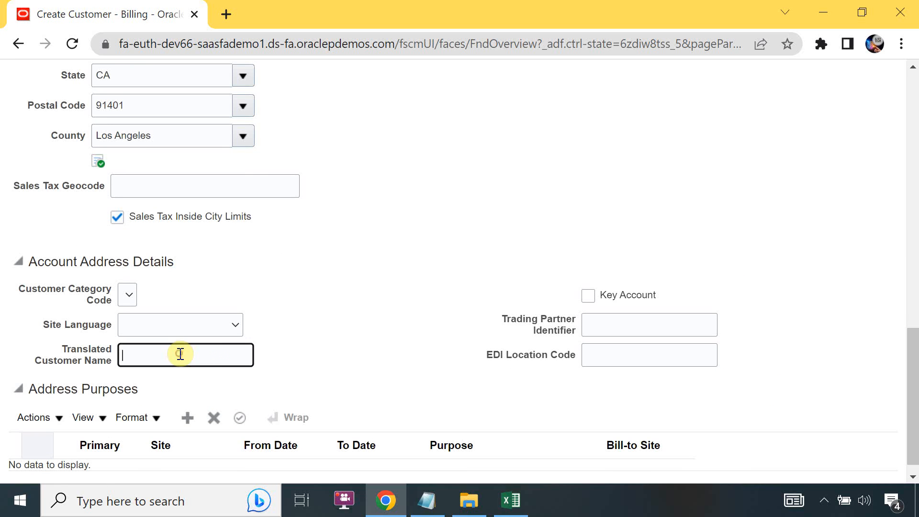
left_click_drag(914, 355, 915, 360)
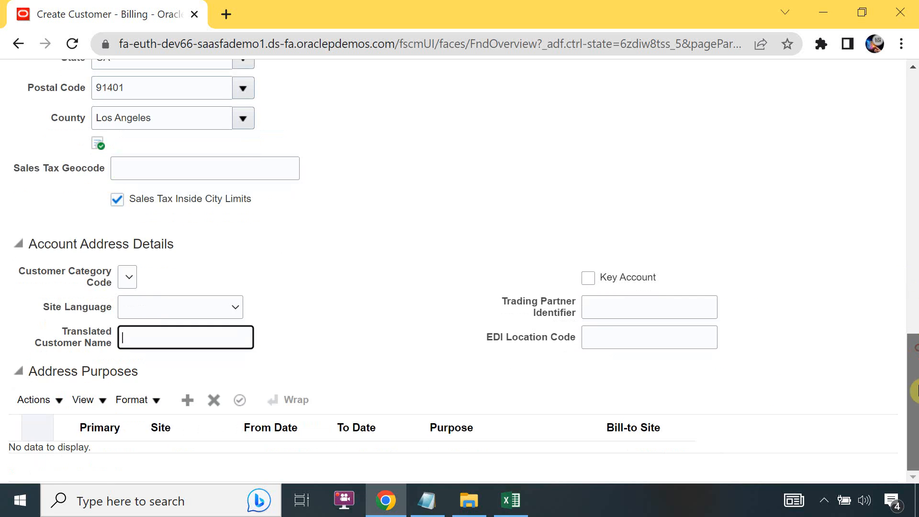
- Add an address purpose row for the customer site and set its purpose to Bill to
left_click(183, 400)
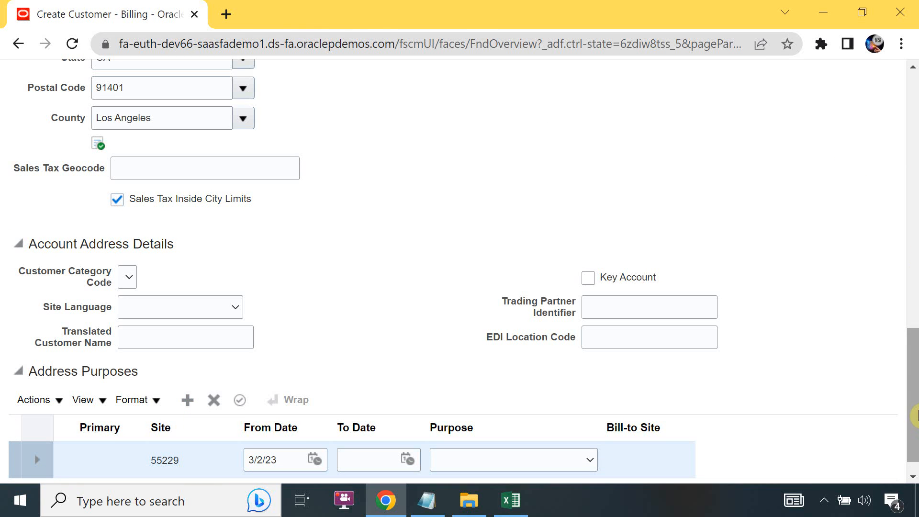
left_click_drag(915, 383, 914, 391)
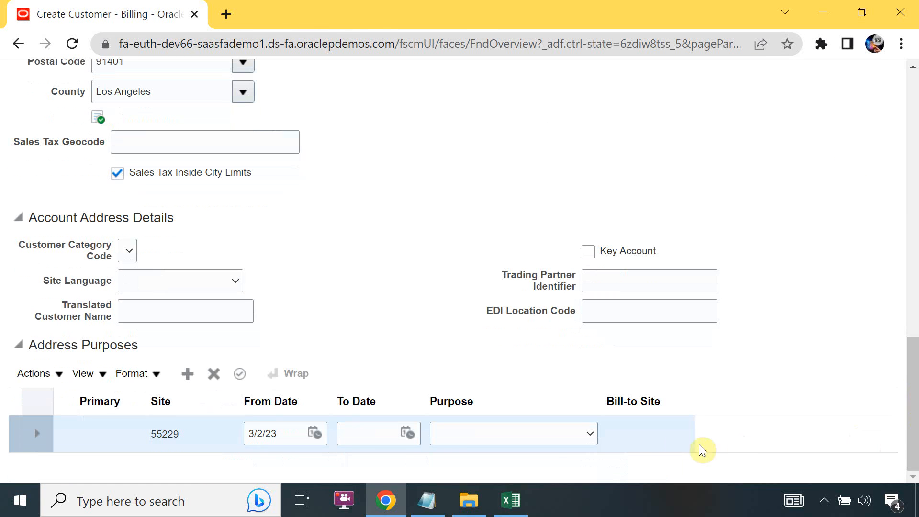
left_click(497, 438)
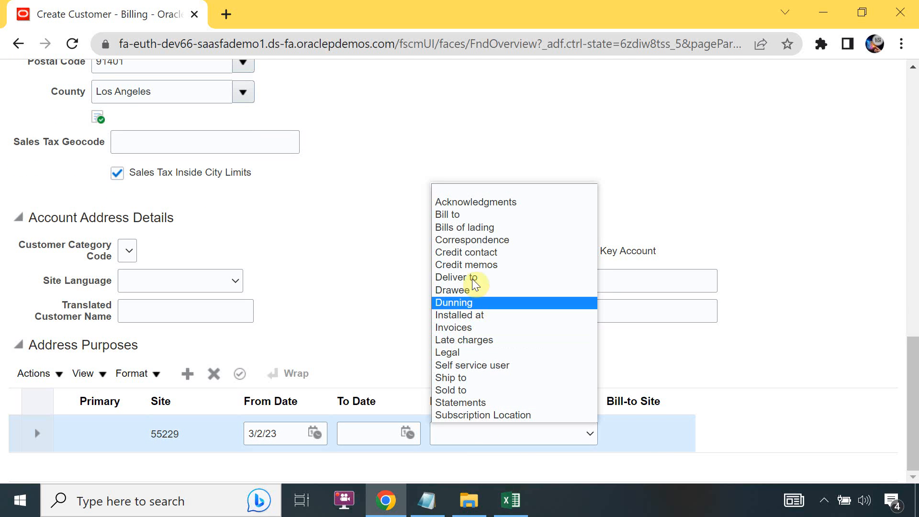
left_click(462, 215)
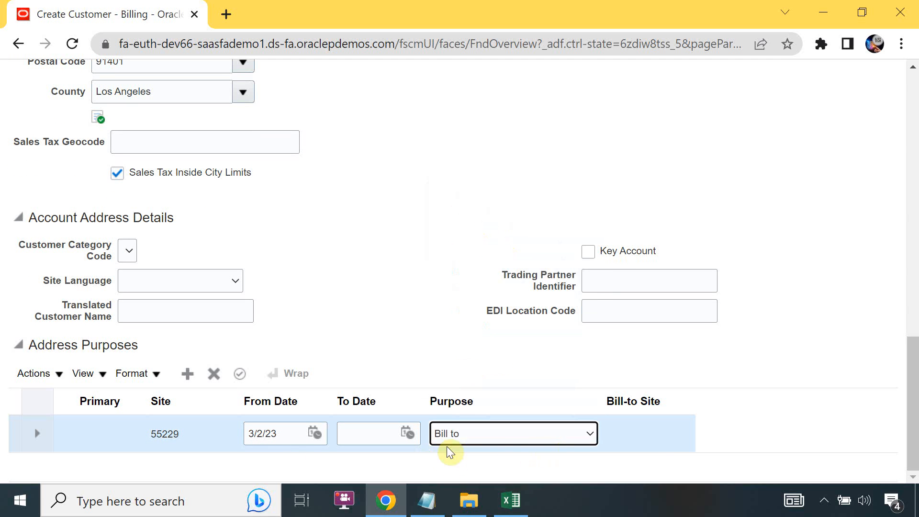
- Add a second address purpose with the purpose Ship to and select the customer's own address as its bill-to site
left_click(186, 381)
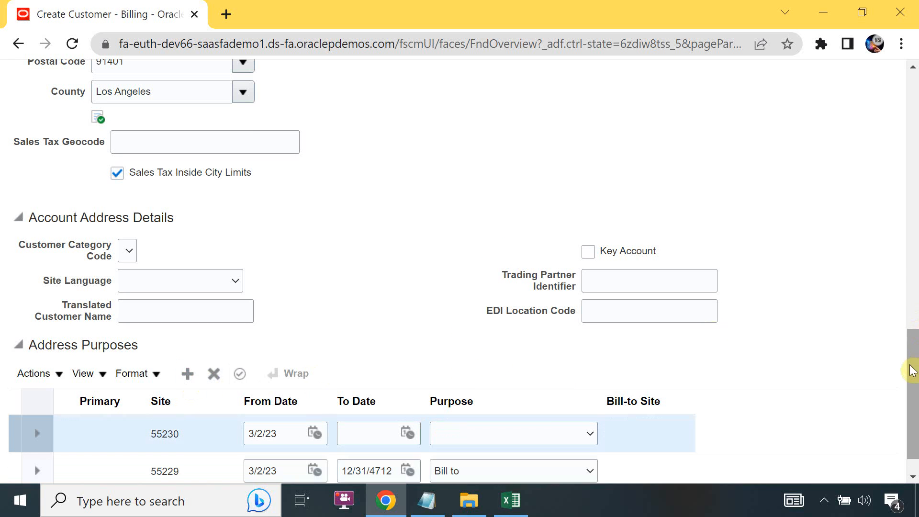
left_click_drag(913, 371, 915, 431)
left_click(523, 400)
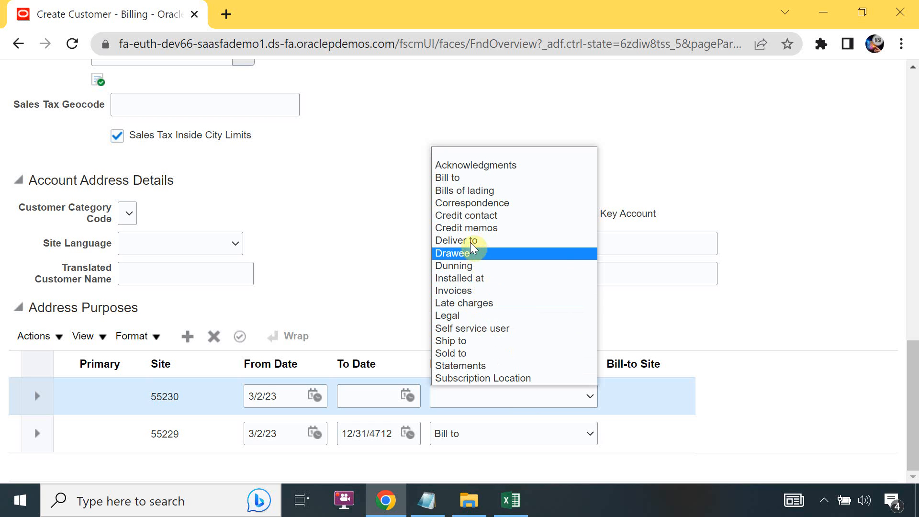
left_click(467, 341)
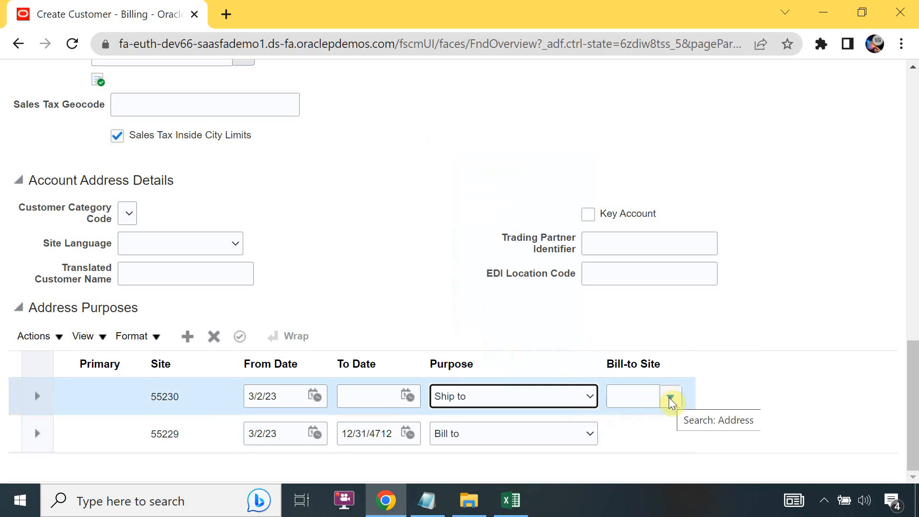
left_click(669, 397)
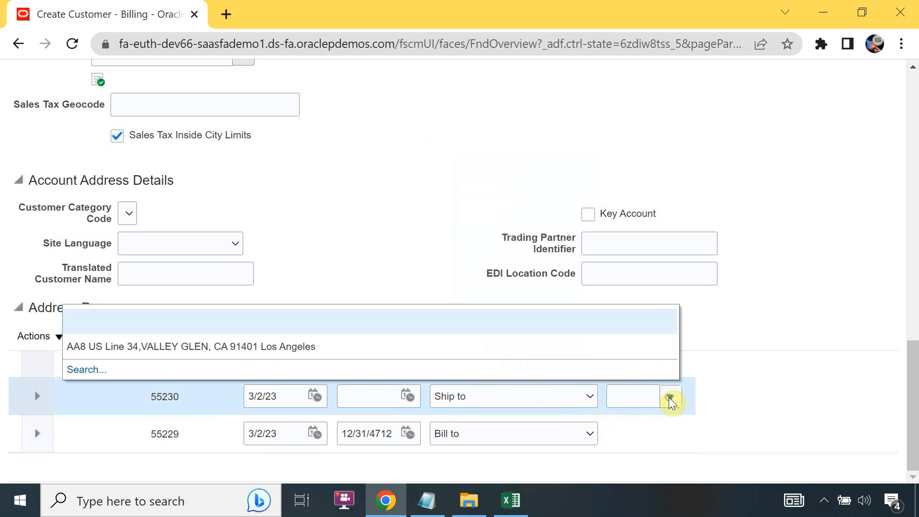
left_click(194, 355)
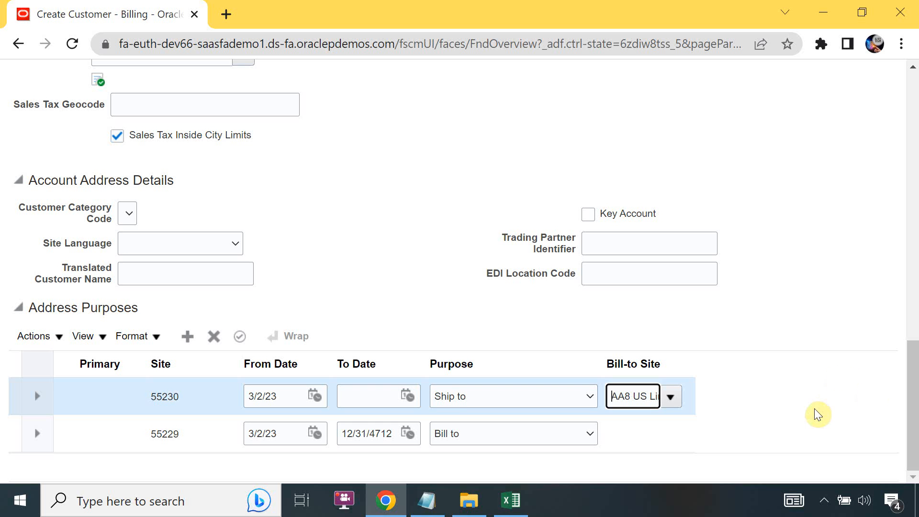
- Copy the organization name from the customer form into cell F13 of the Ledger Details Excel workbook
left_click_drag(911, 429, 911, 127)
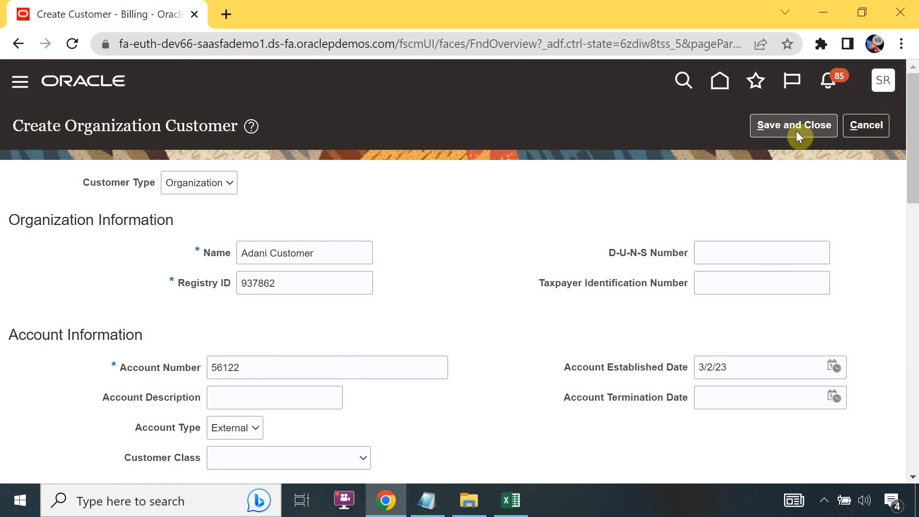
left_click(322, 252)
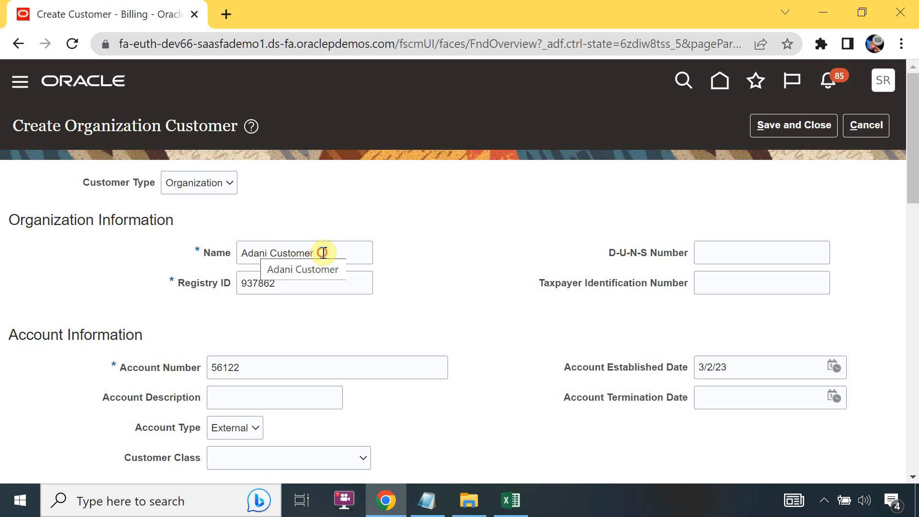
key("ctrl+a")
key("ctrl+c")
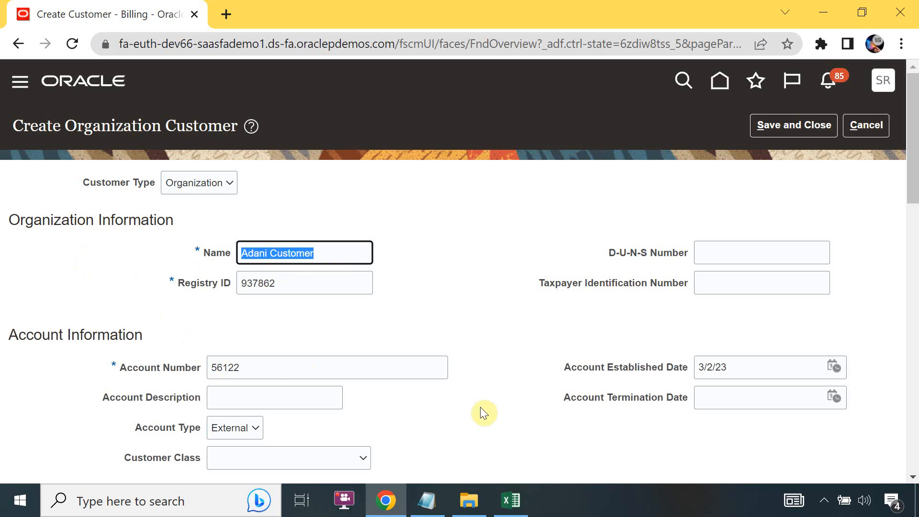
left_click(511, 501)
left_click(491, 363)
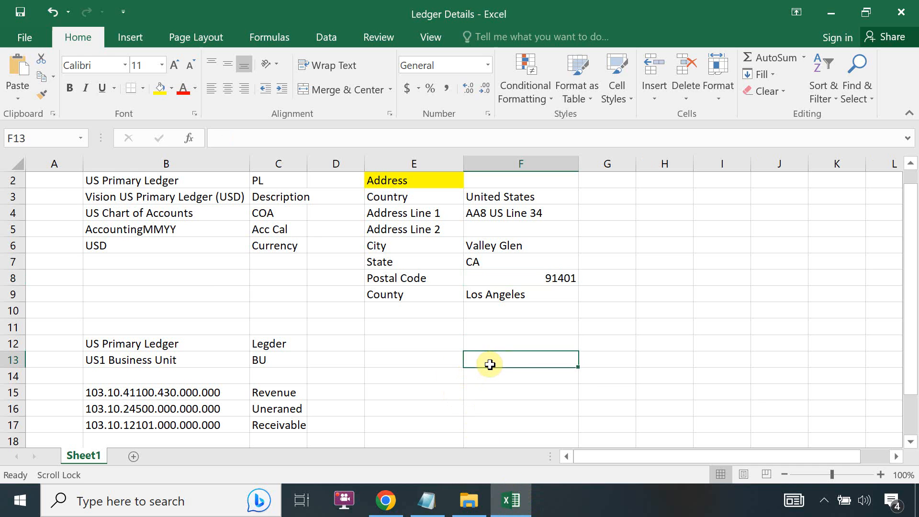
key("ctrl+v")
- Copy the account number from the customer form into cell F14 of the Ledger Details Excel workbook
key("alt+Tab")
left_click(268, 368)
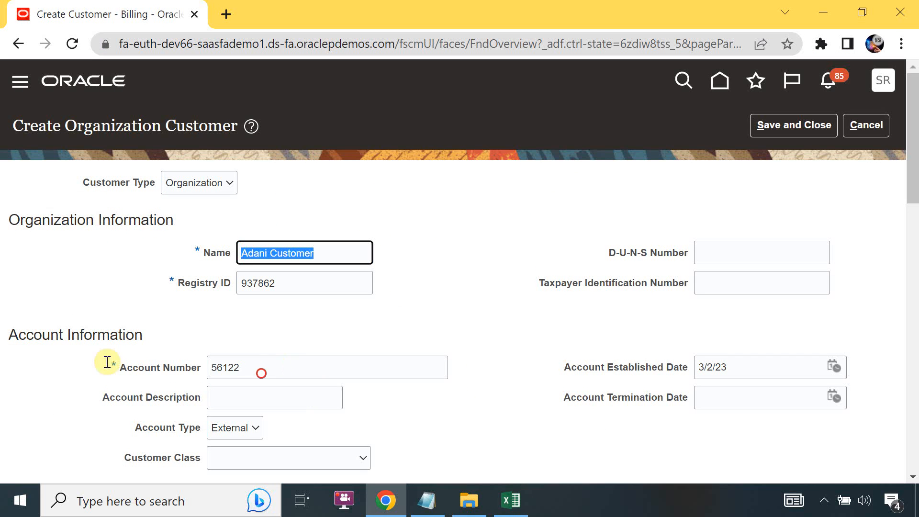
key("ctrl+a")
key("ctrl+c")
key("alt+Tab")
left_click(533, 375)
key("ctrl+v")
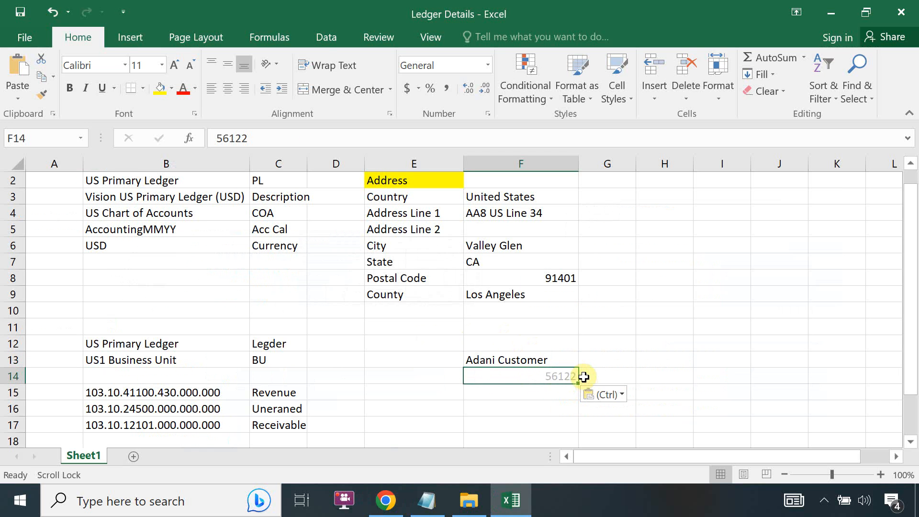
- Return to the Oracle customer form in Chrome, and save and close the new organization customer
key("alt+Tab")
left_click(817, 131)
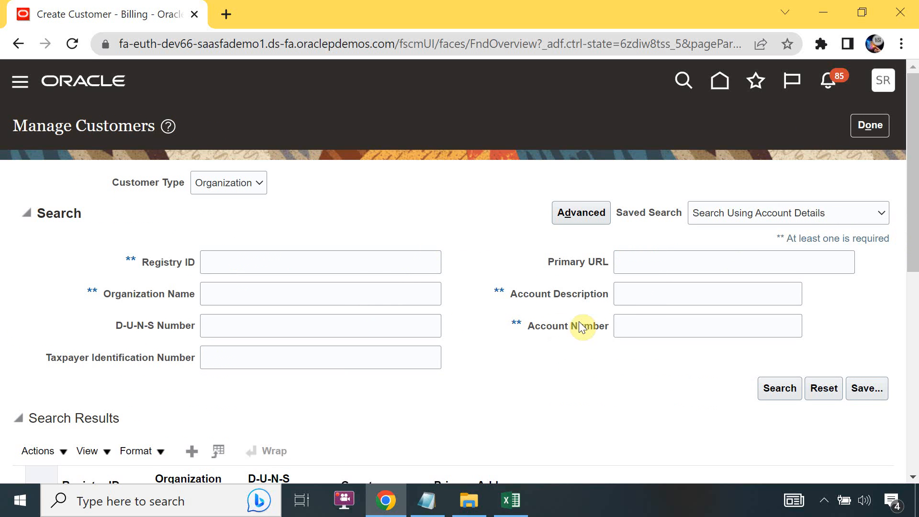
- Search for the new customer by its account number and open the Adani Customer organization record for editing
left_click(631, 326)
type("56122")
left_click(783, 390)
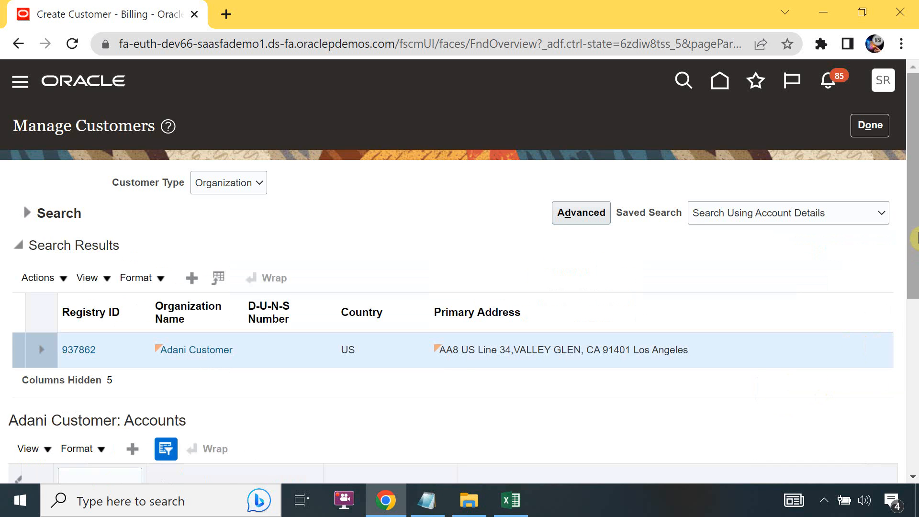
left_click_drag(915, 235, 915, 289)
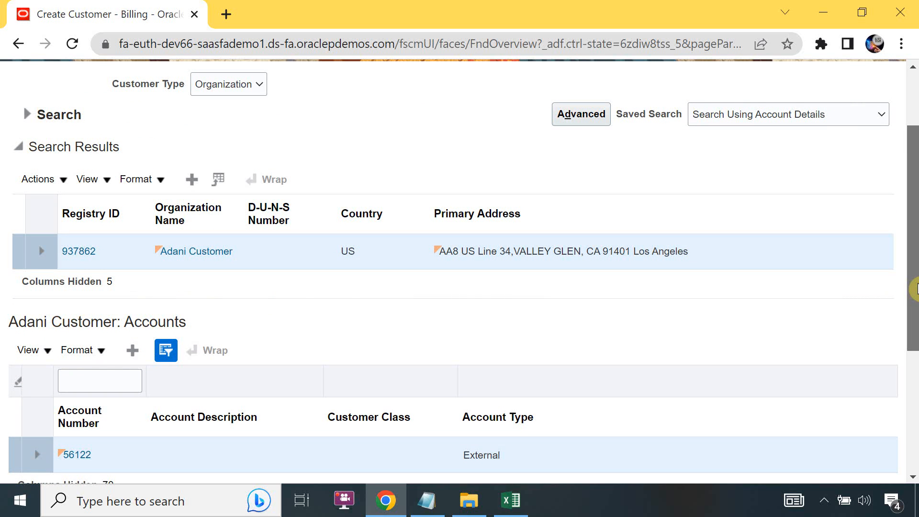
left_click_drag(915, 289, 916, 301)
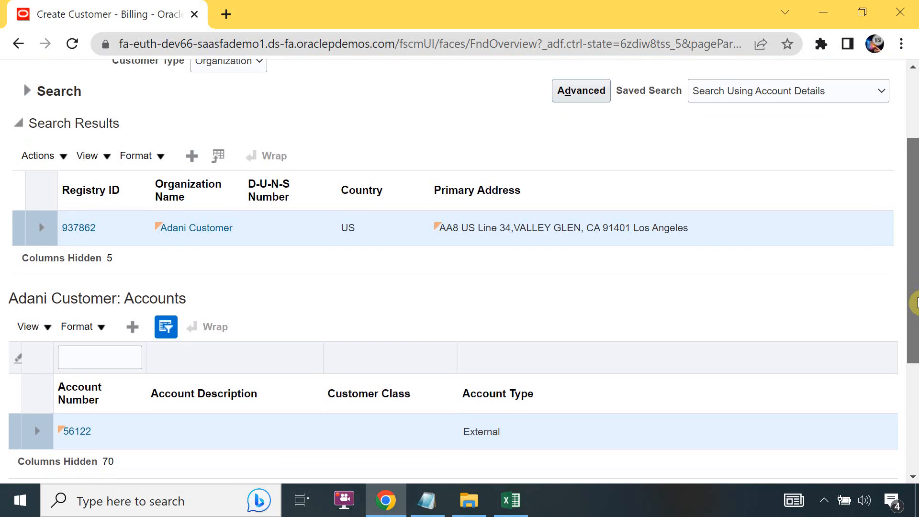
left_click(80, 230)
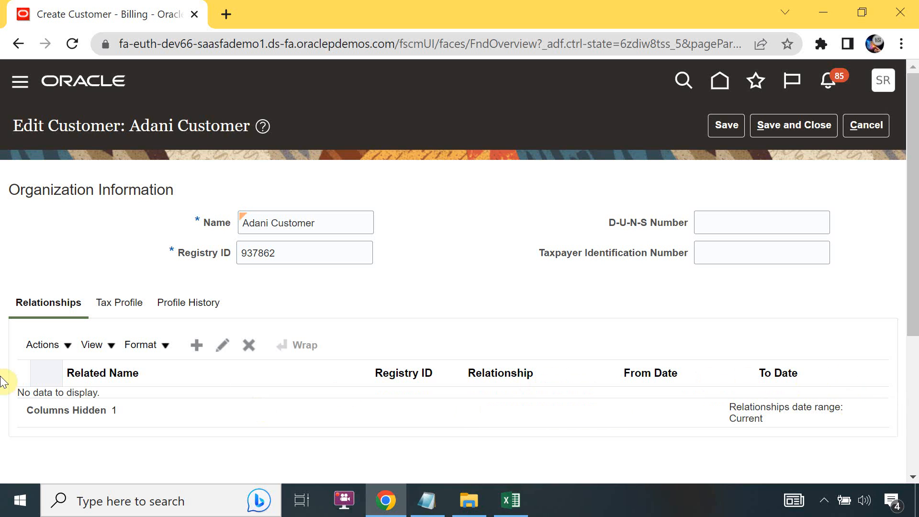
- Review the customer's Tax Profile, including its Tax Registrations, Tax Reporting Codes and Withholding Tax Registrations
left_click(124, 307)
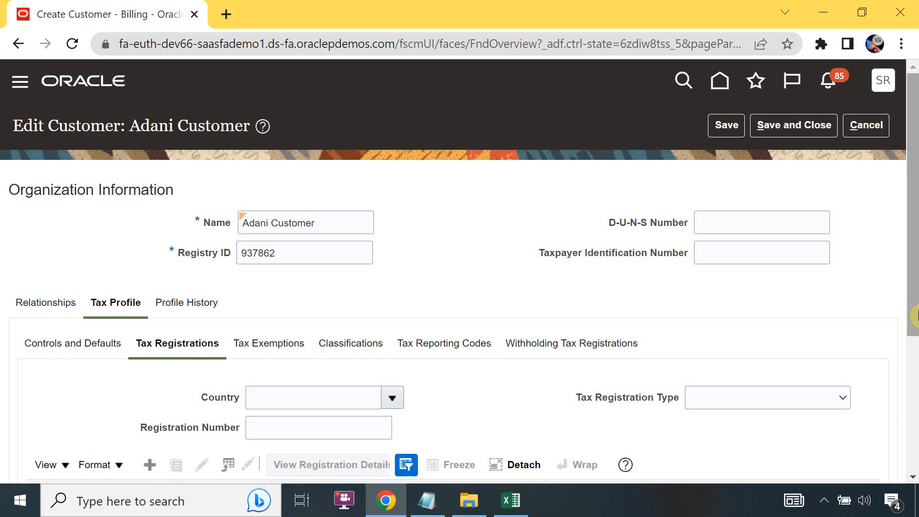
left_click_drag(916, 263, 915, 329)
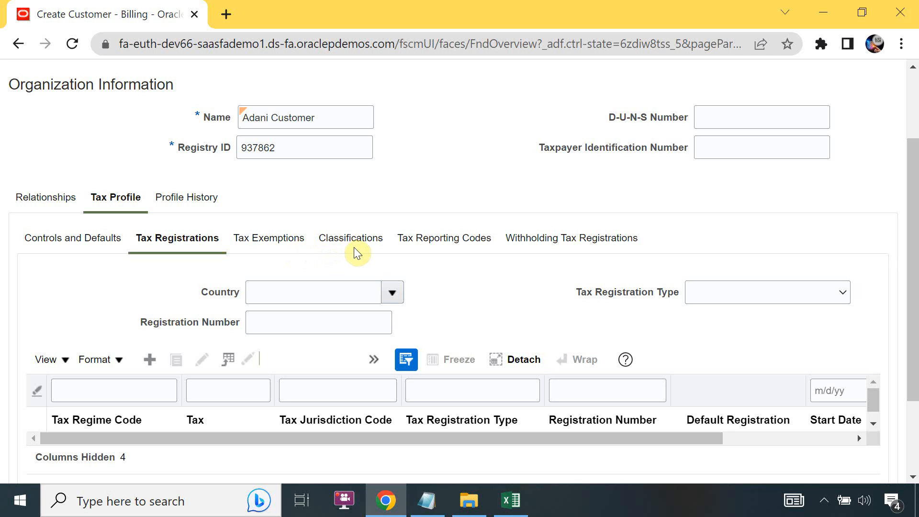
left_click(442, 246)
left_click(564, 242)
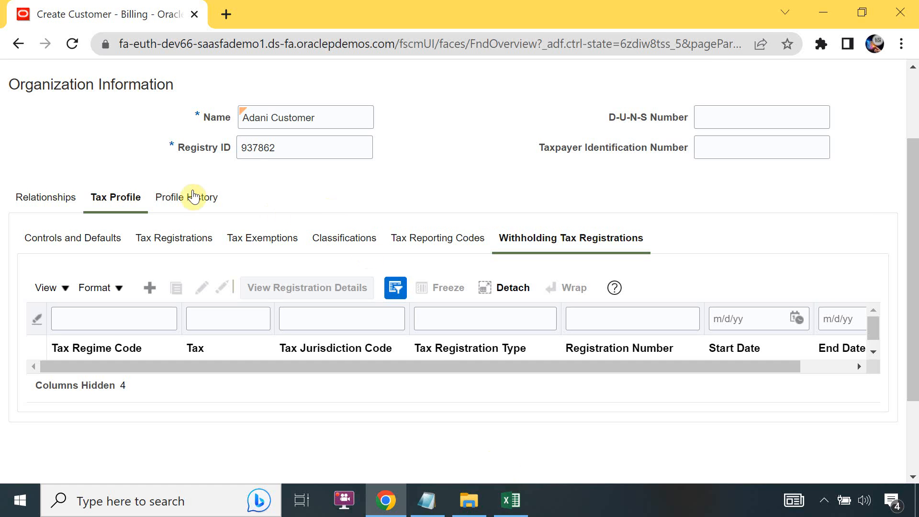
- Open the DEFAULT profile class record in the customer's Profile History for correction with Correct Record
left_click(186, 198)
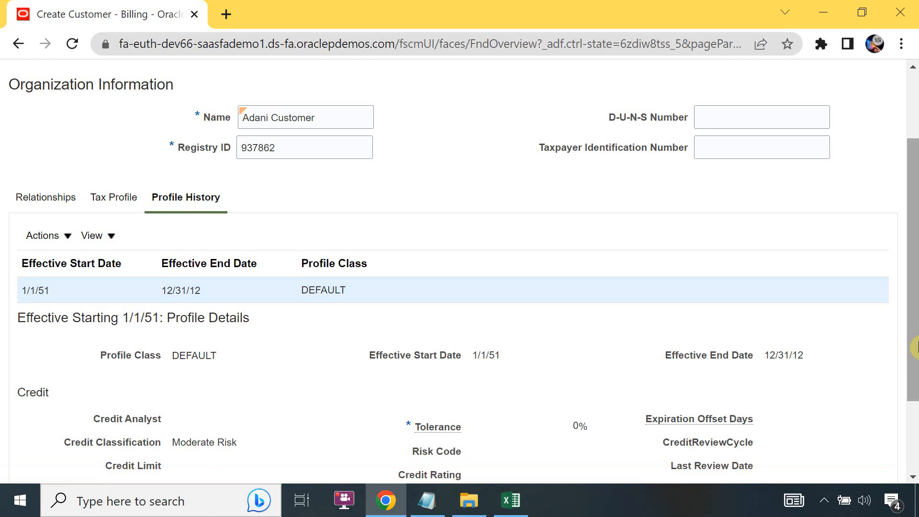
left_click_drag(917, 271, 917, 320)
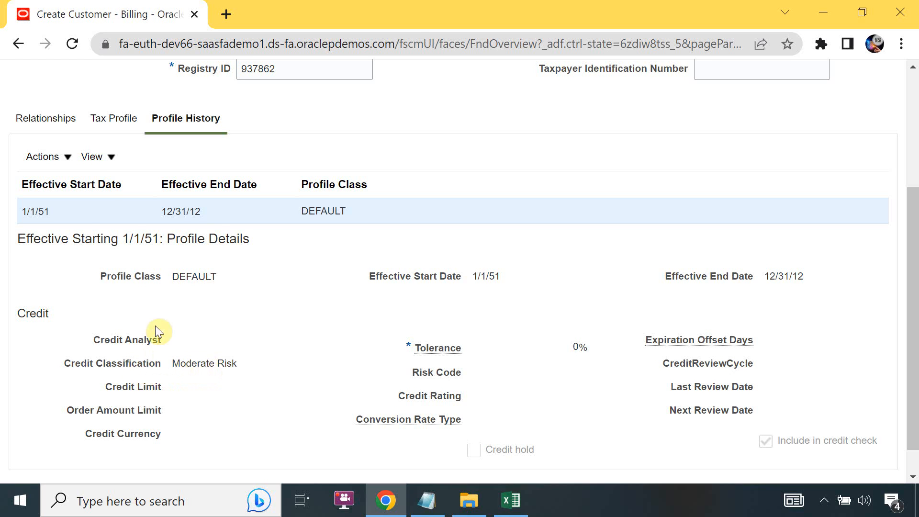
left_click(74, 157)
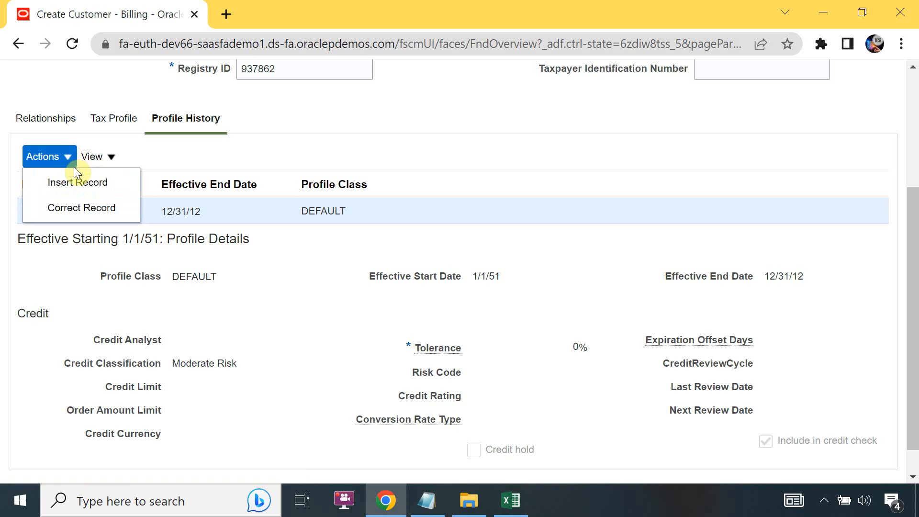
left_click(74, 203)
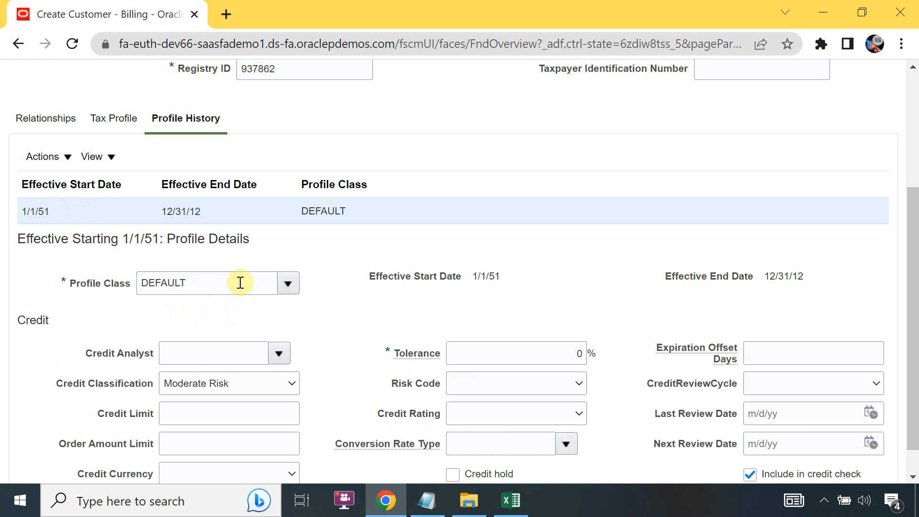
- Review the DEFAULT profile's Credit fields, including Credit Limit, Order Amount Limit, Tolerance, Conversion Rate Type and the Risk Code and Credit Rating choices
scroll(236, 401, "down", 1)
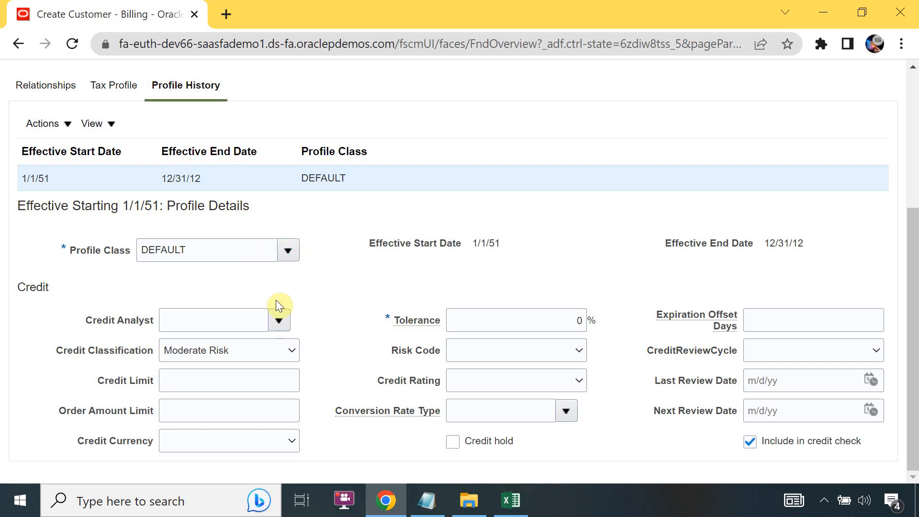
left_click(249, 375)
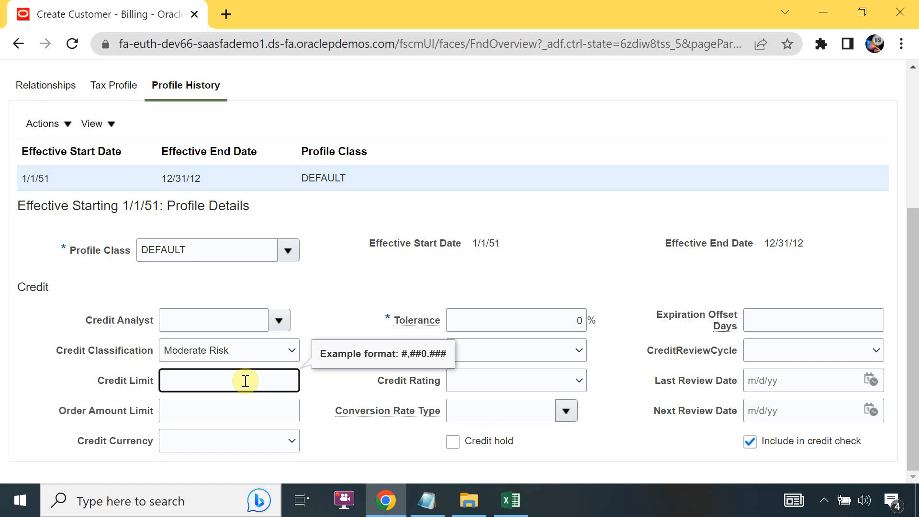
left_click(260, 410)
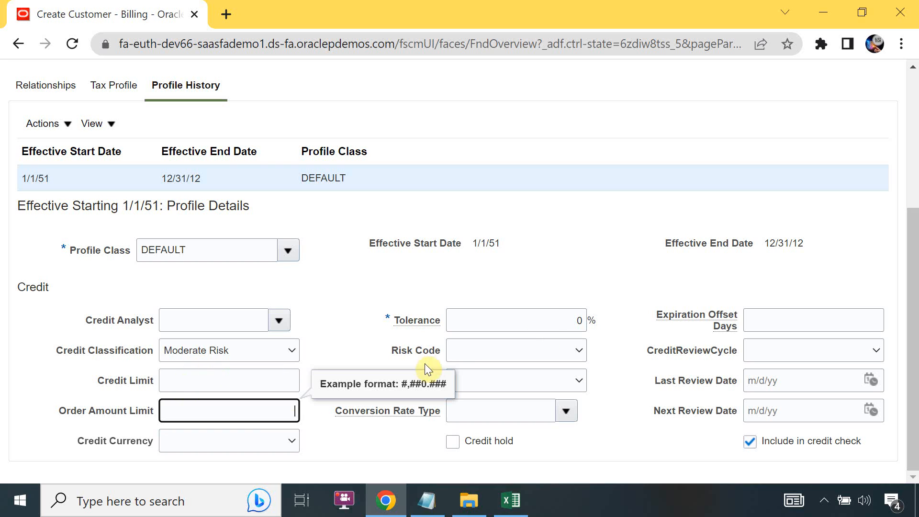
left_click(244, 383)
left_click(519, 319)
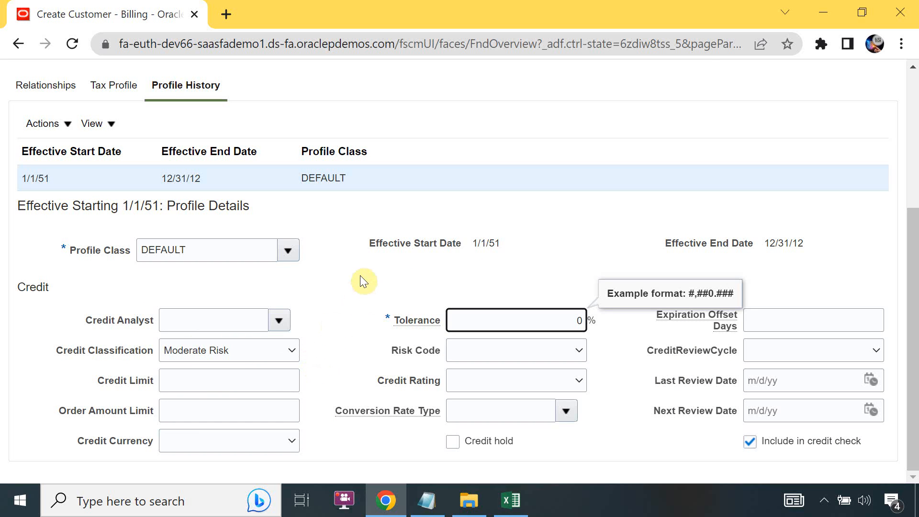
left_click(544, 342)
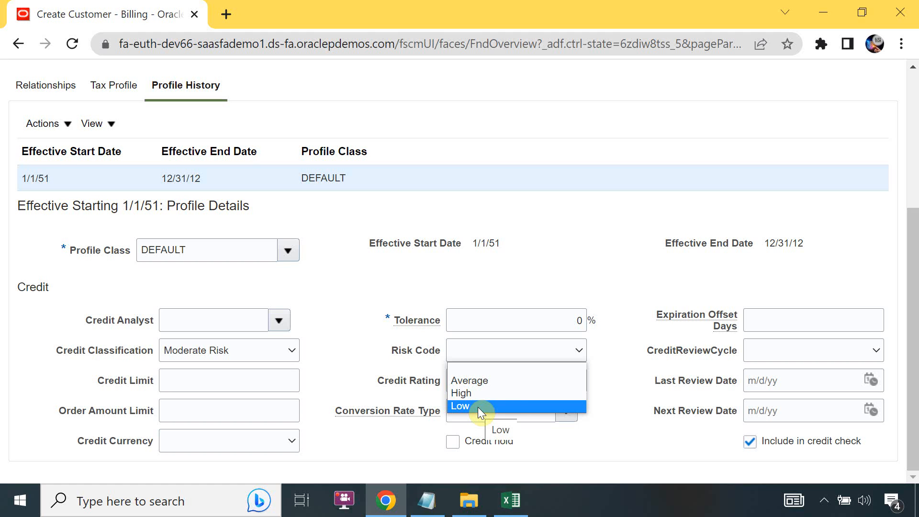
left_click(503, 272)
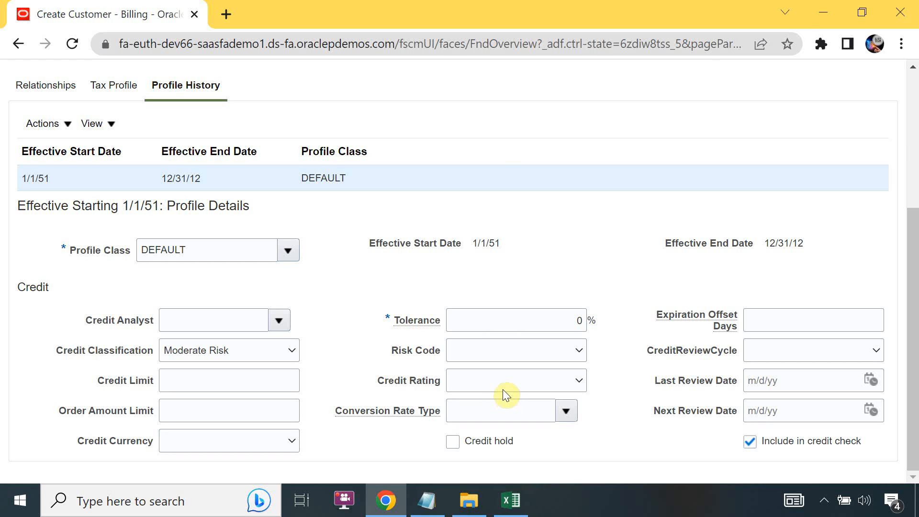
left_click(535, 385)
left_click(535, 385)
left_click(535, 385)
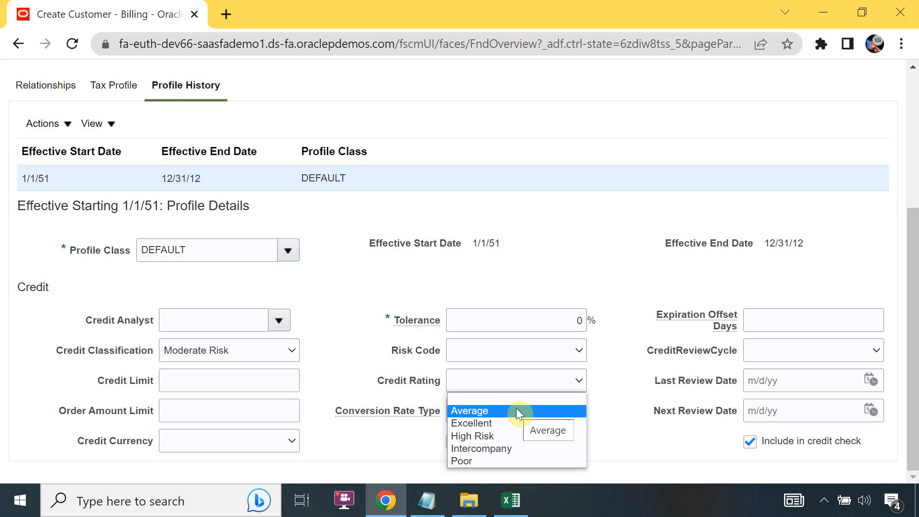
left_click(407, 443)
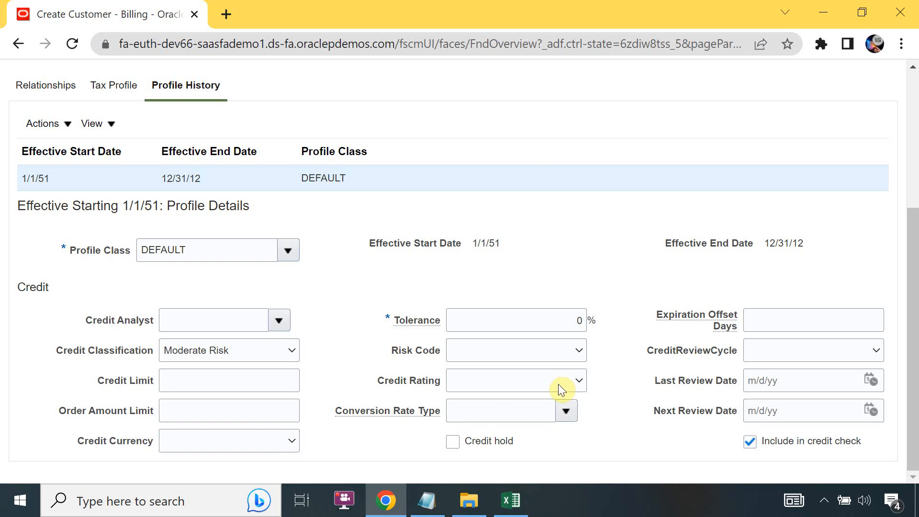
left_click(485, 415)
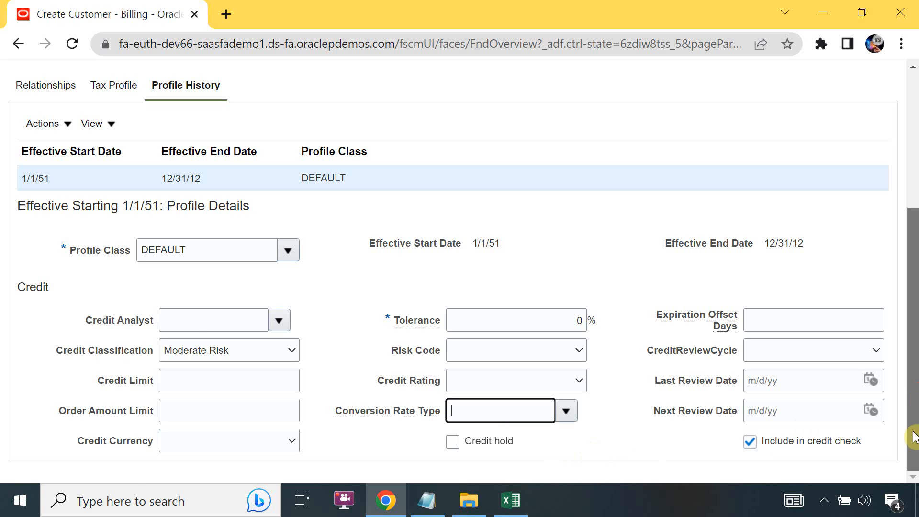
- Save and close the customer record, and open the Adani Customer account for editing from its Accounts list
left_click_drag(913, 436, 914, 250)
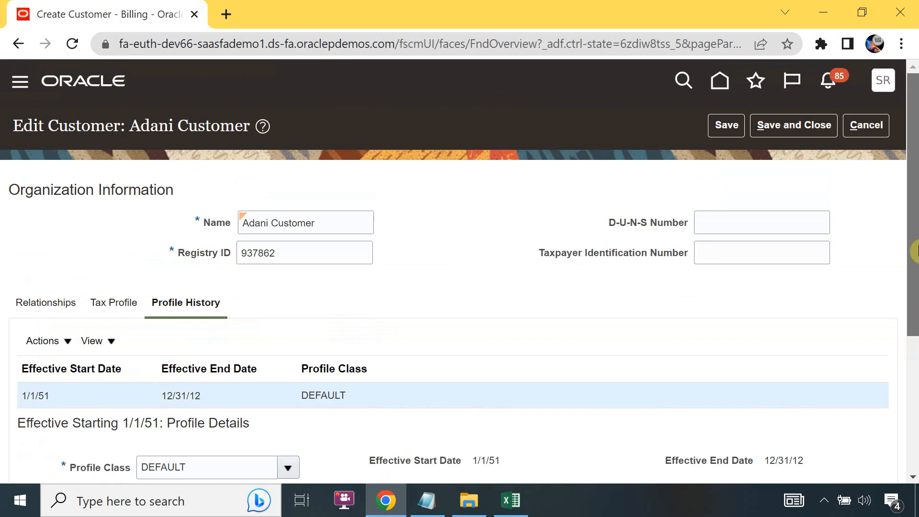
left_click(791, 124)
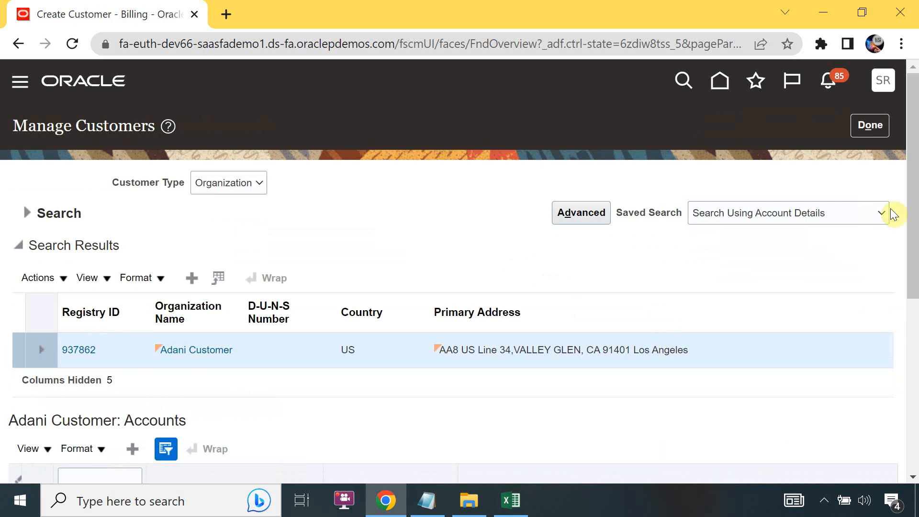
left_click_drag(915, 196, 914, 352)
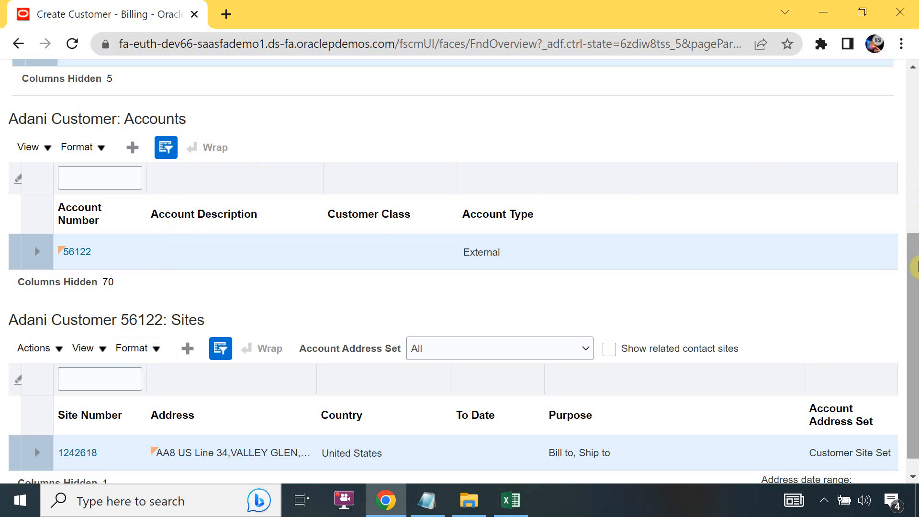
left_click_drag(912, 328, 910, 197)
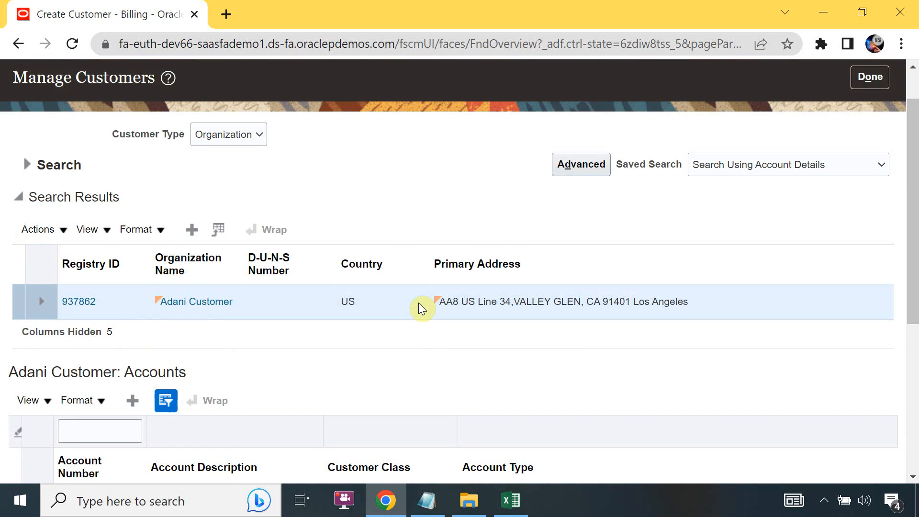
left_click_drag(916, 253, 917, 373)
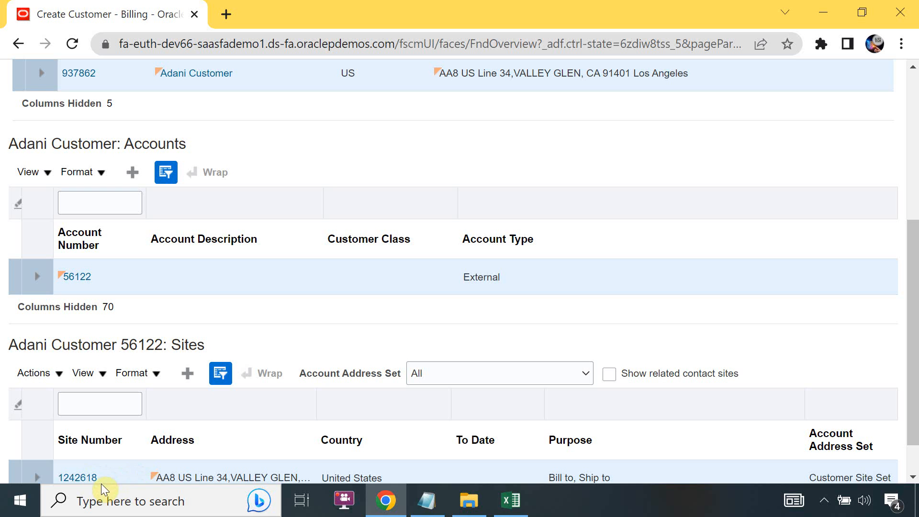
left_click_drag(914, 319, 912, 275)
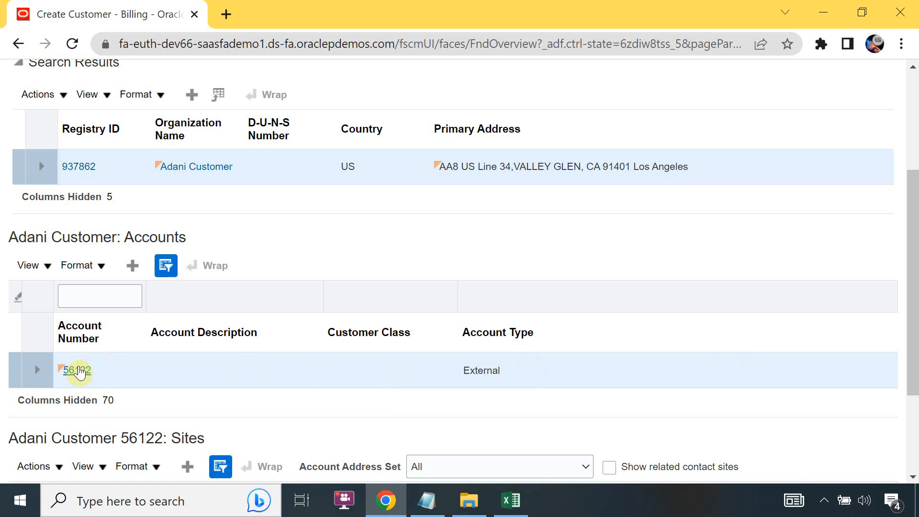
left_click(78, 370)
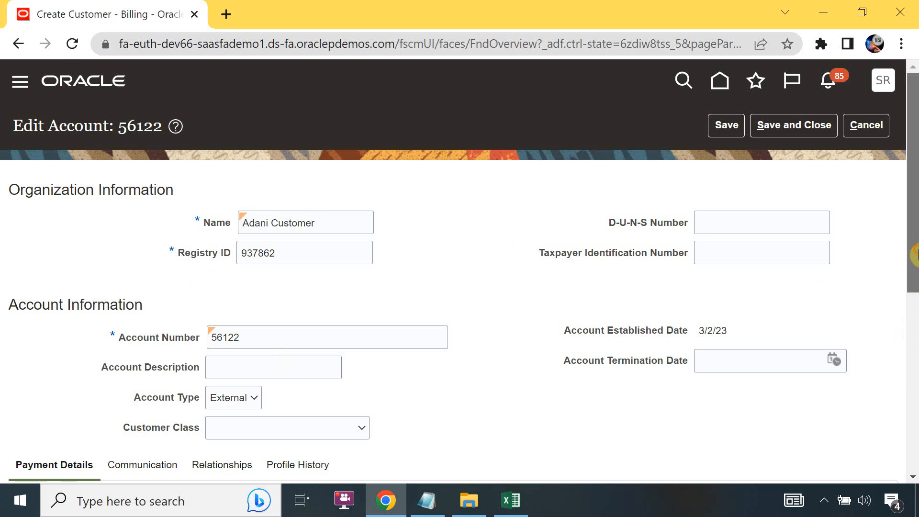
- Review the account's Payment Details, including Receipt Methods, Bank Accounts, Debit Authorizations and Bank Account Transfer Attributes
scroll(914, 277, "down", 1)
left_click_drag(915, 277, 915, 386)
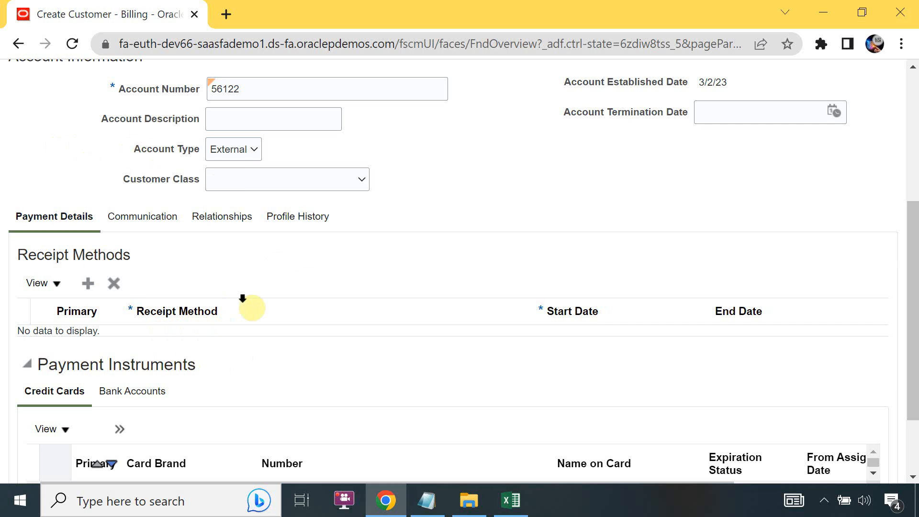
left_click_drag(915, 342, 915, 383)
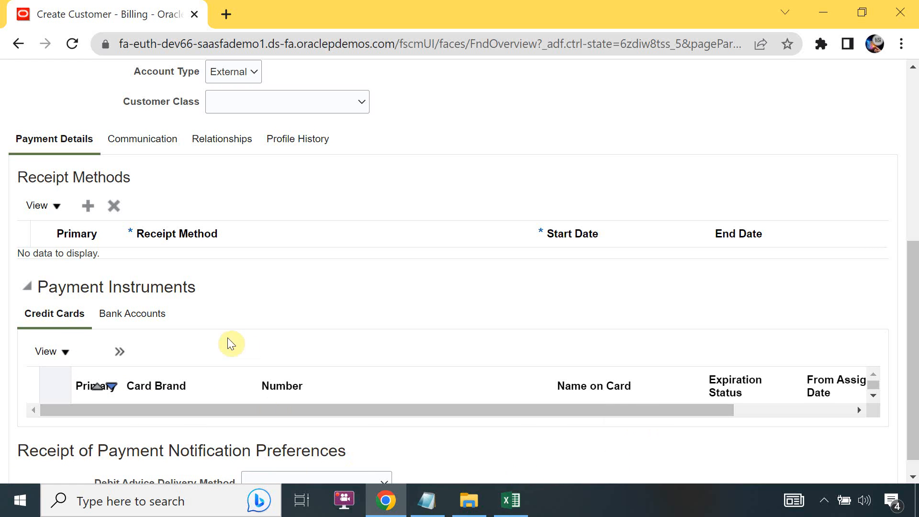
left_click(133, 314)
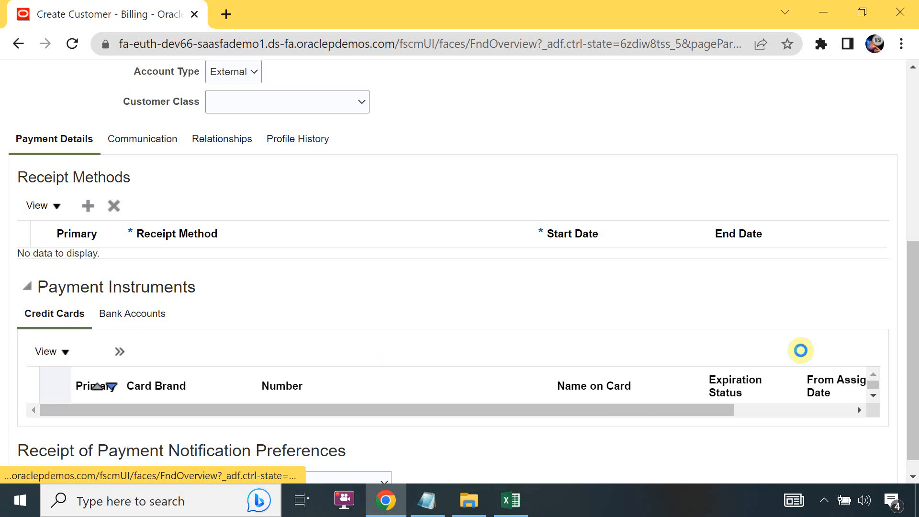
left_click_drag(916, 369, 916, 397)
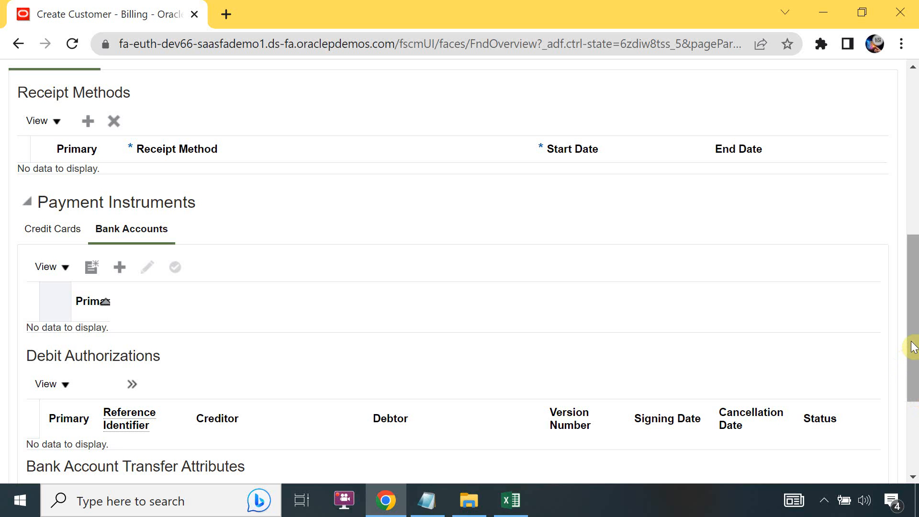
left_click_drag(912, 348, 913, 382)
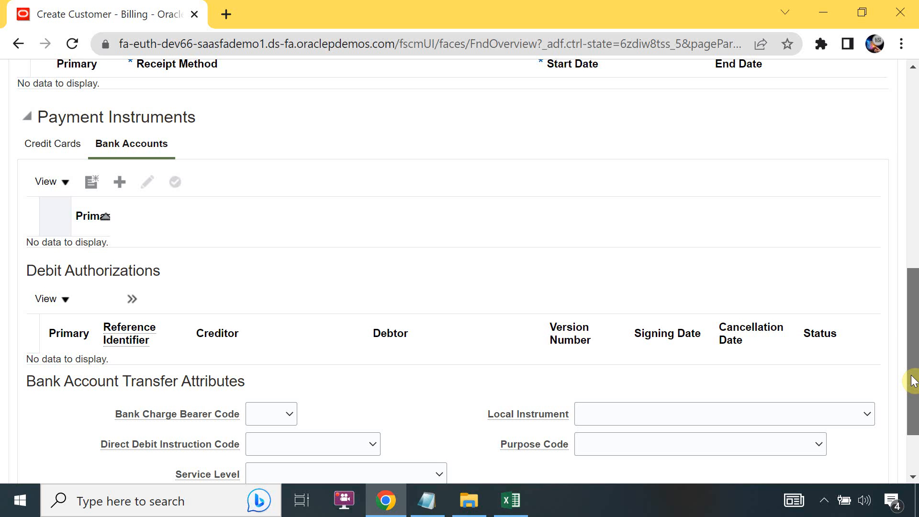
scroll(913, 378, "down", 2)
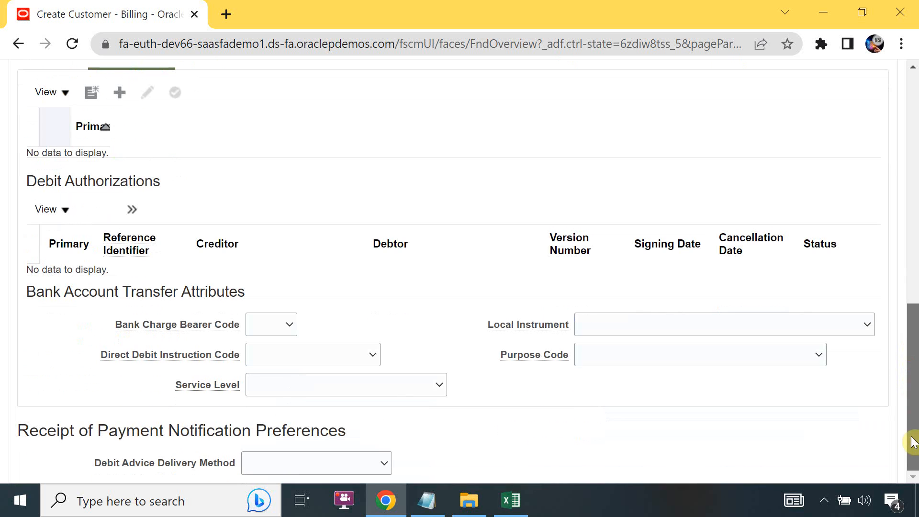
left_click_drag(911, 461, 915, 264)
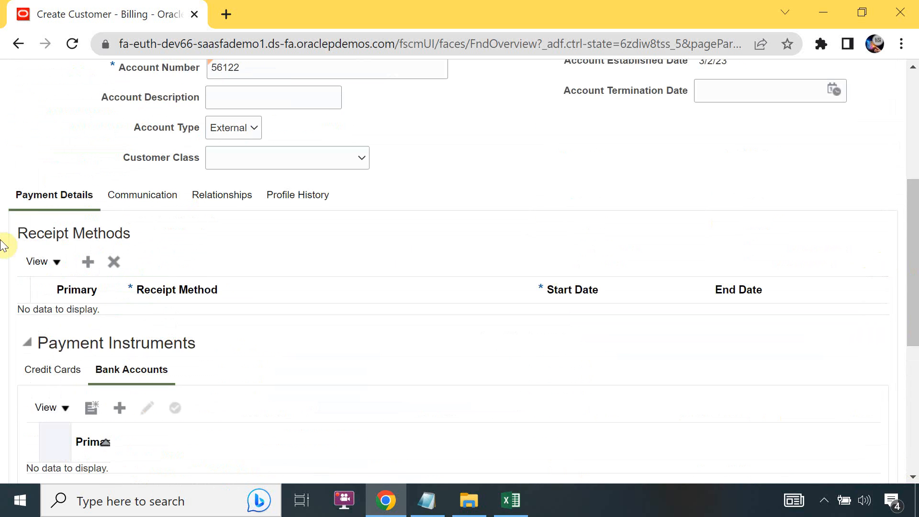
- Review the account's Communication details, covering Account Contacts, Contact Points and Responsibilities, and its Relationships
left_click(132, 197)
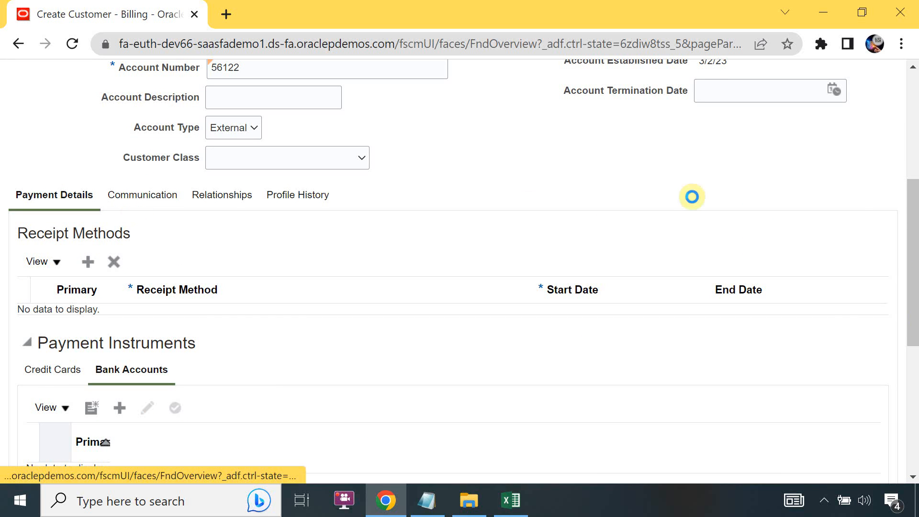
left_click_drag(918, 253, 917, 273)
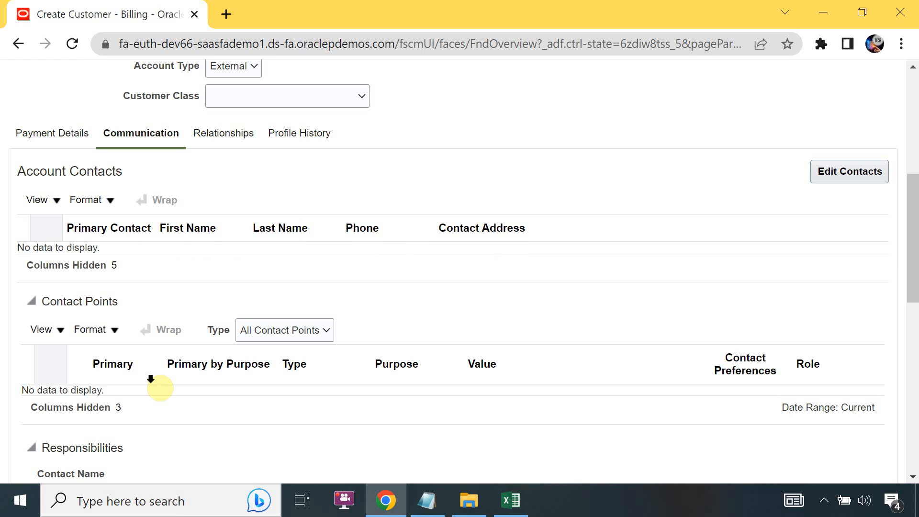
left_click_drag(914, 269, 916, 376)
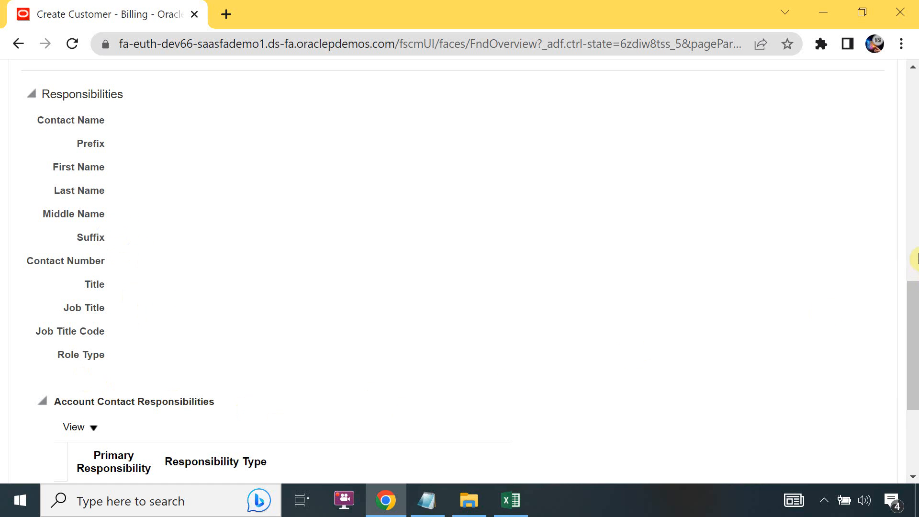
left_click_drag(915, 333, 862, 72)
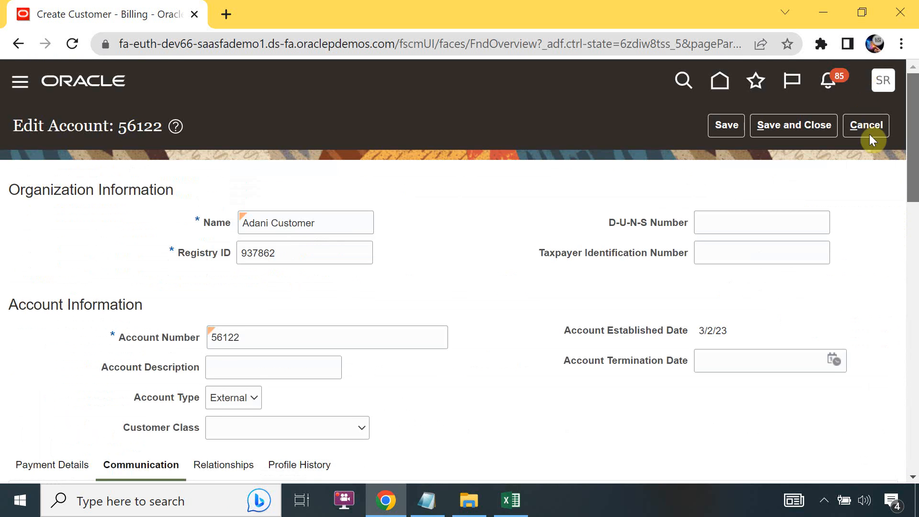
scroll(885, 212, "down", 6)
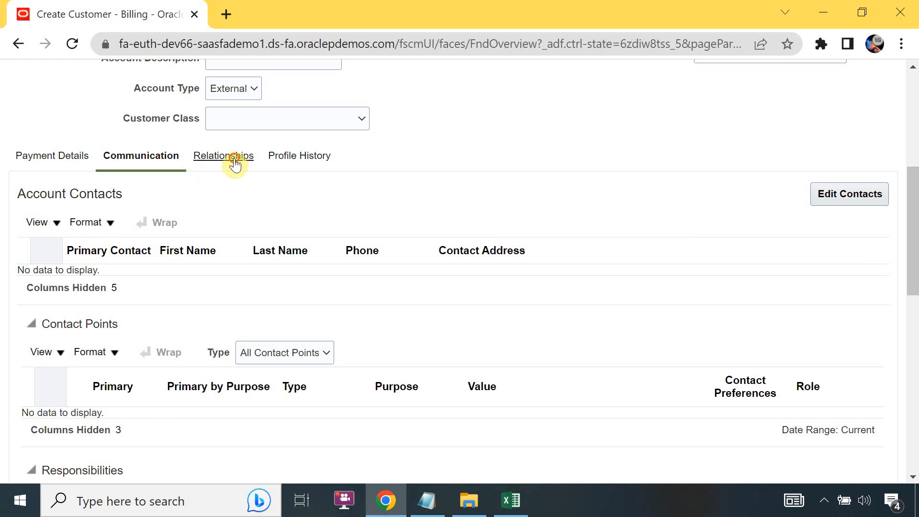
left_click(237, 160)
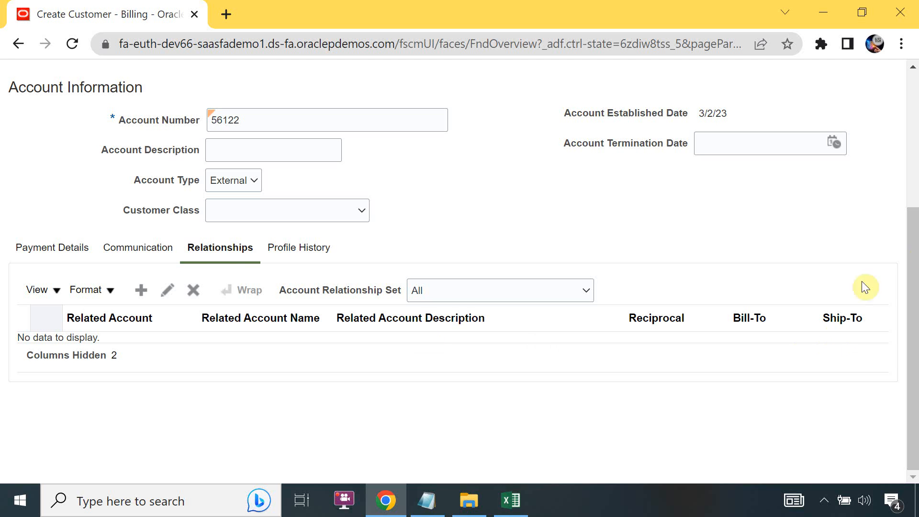
- Review the account's Profile History, including the DEFAULT profile's effective dates and Credit and Collections details
scroll(915, 296, "up", 2)
left_click_drag(918, 296, 918, 292)
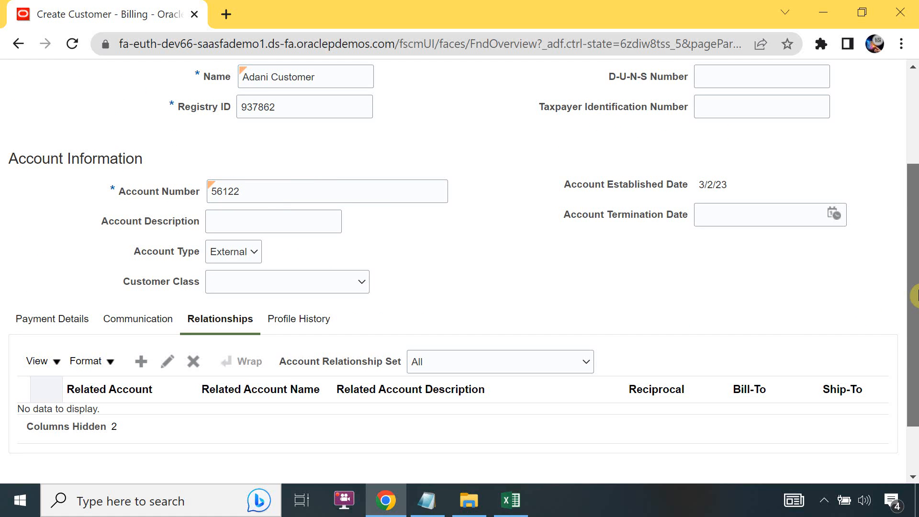
left_click(318, 322)
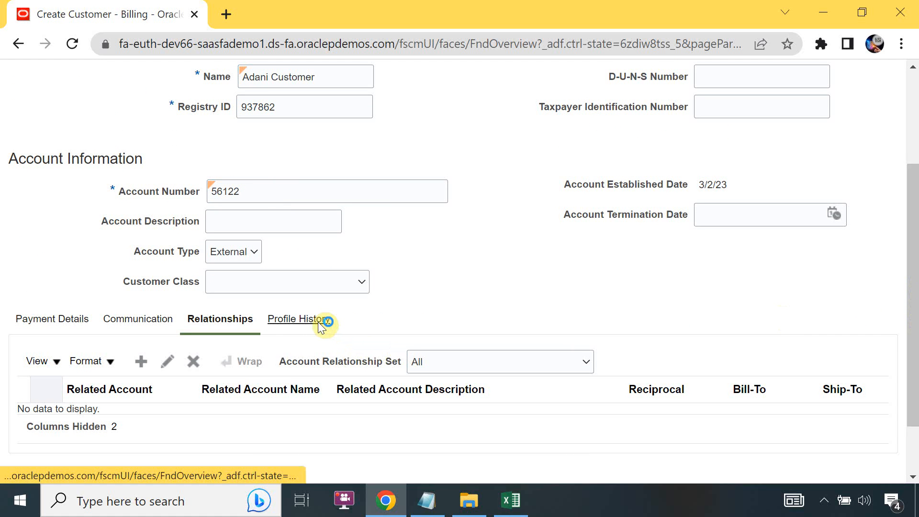
scroll(915, 289, "down", 8)
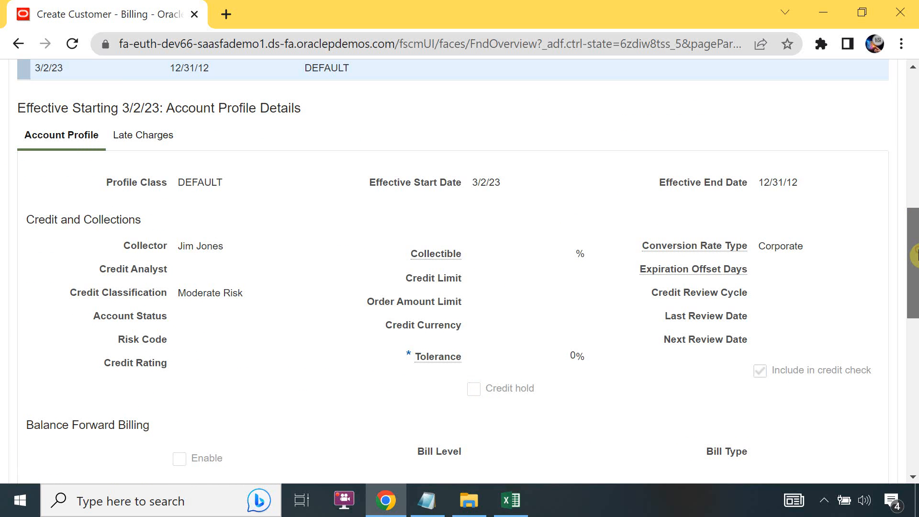
mouse_move(916, 254)
left_mouse_down()
mouse_move(915, 262)
mouse_move(916, 241)
left_mouse_up()
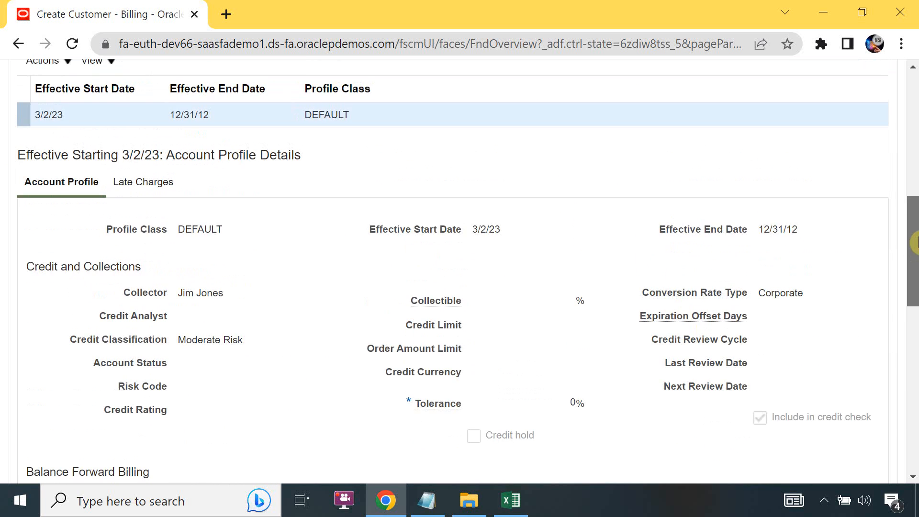
mouse_move(915, 242)
left_mouse_down()
mouse_move(915, 328)
mouse_move(915, 221)
mouse_move(915, 248)
left_mouse_up()
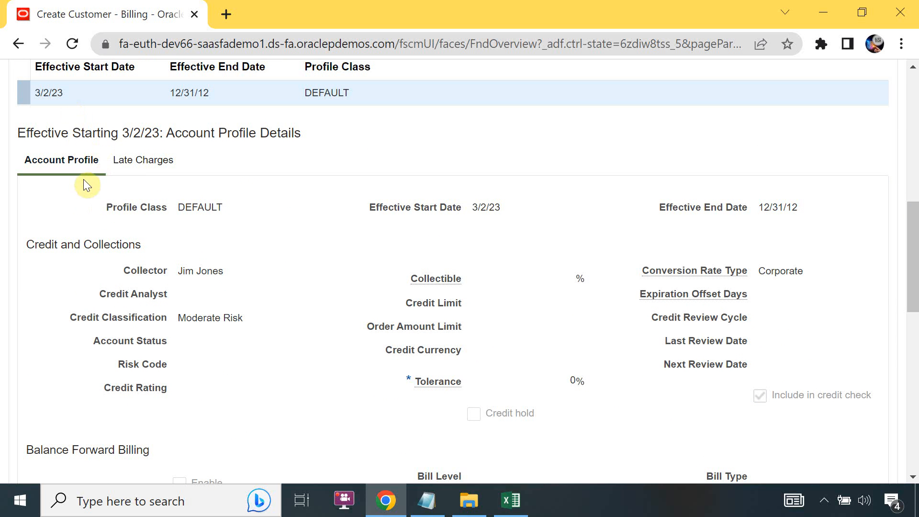
mouse_move(915, 235)
left_mouse_down()
mouse_move(915, 209)
mouse_move(915, 246)
left_mouse_up()
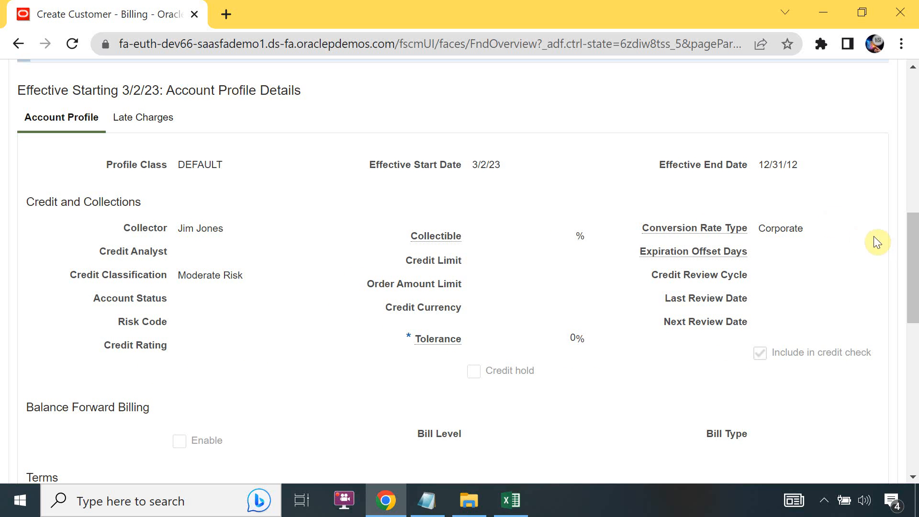
- Review the account profile's Balance Forward Billing, Terms, Receipt Matching, Statement and Dunning, Invoicing and Additional Information sections
left_click_drag(915, 236, 915, 295)
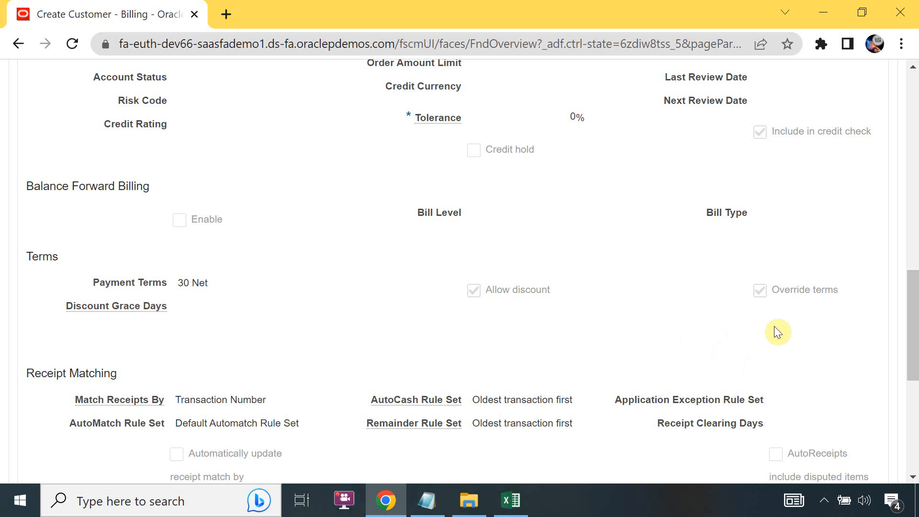
left_click_drag(900, 330, 900, 378)
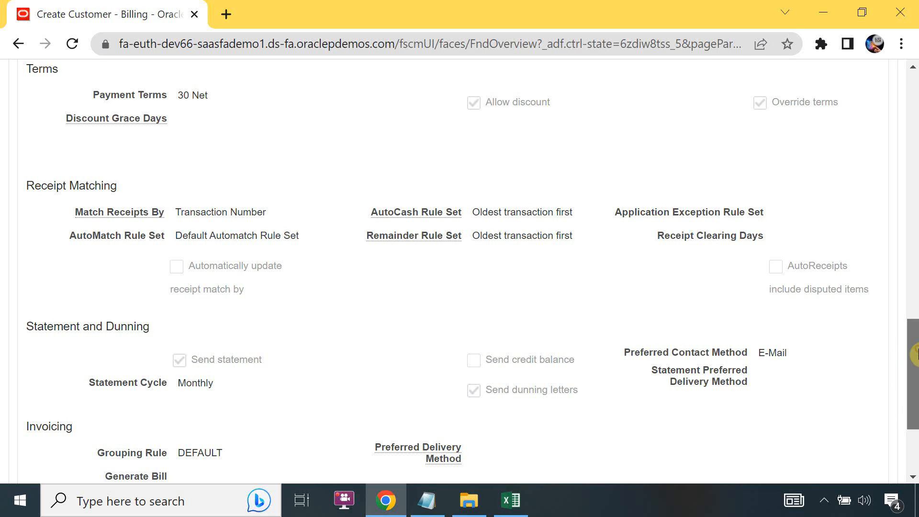
left_click_drag(915, 355, 916, 405)
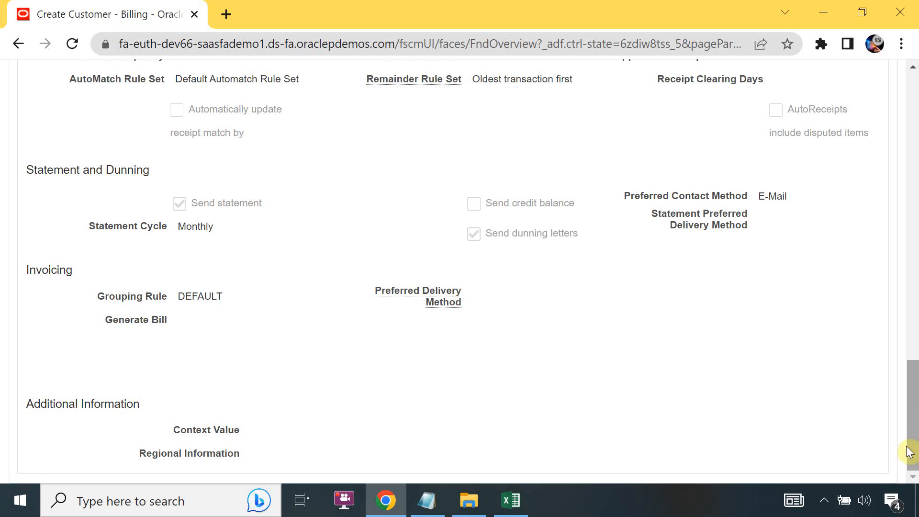
- Review the account profile's Late Charges details, including Charges and Reductions, Charge Calculation Setup and Currency Settings
left_click_drag(915, 428, 915, 251)
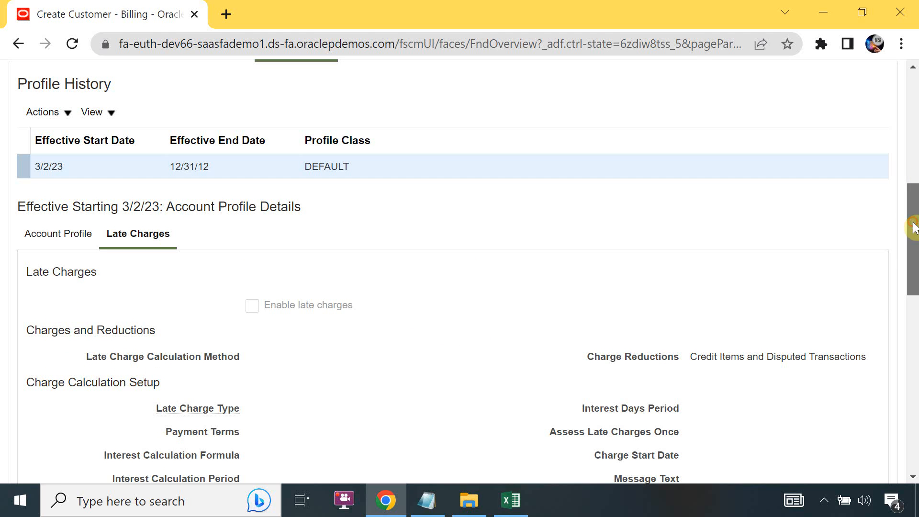
left_click_drag(914, 227, 915, 296)
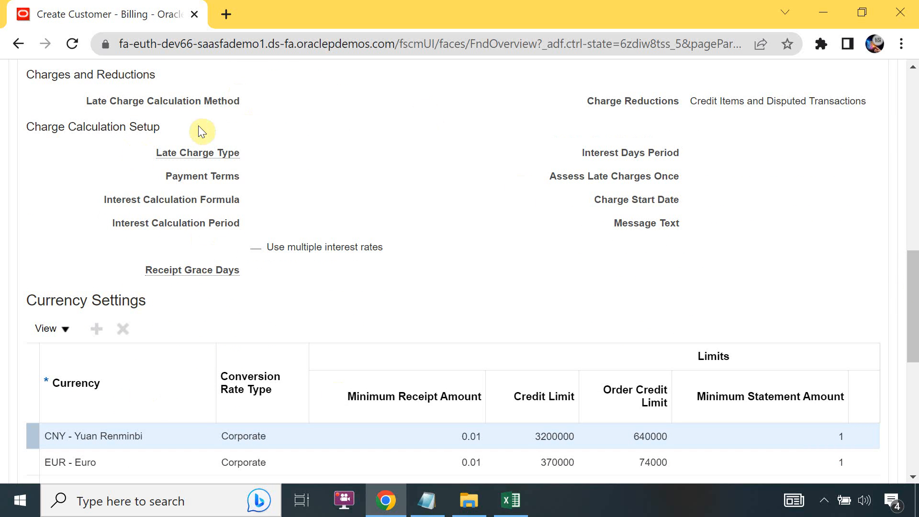
left_click_drag(910, 312, 910, 282)
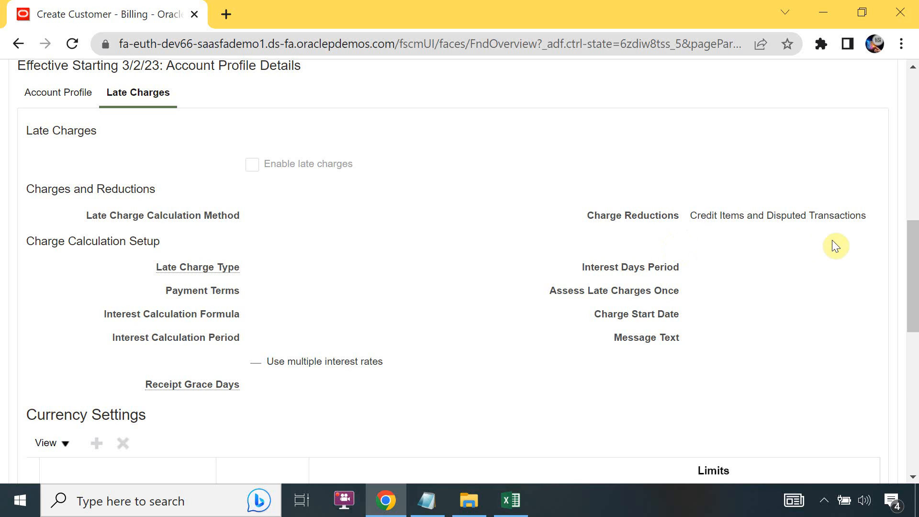
left_click_drag(914, 271, 908, 243)
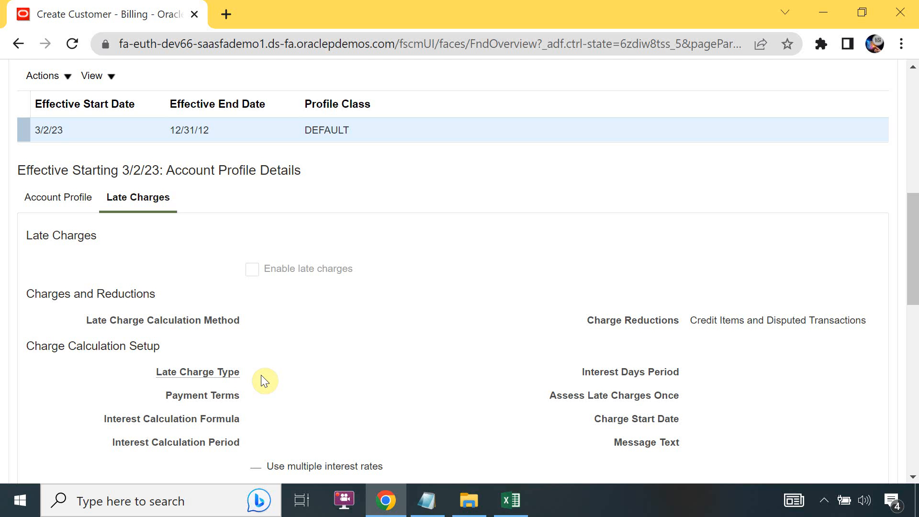
left_click_drag(914, 249, 900, 129)
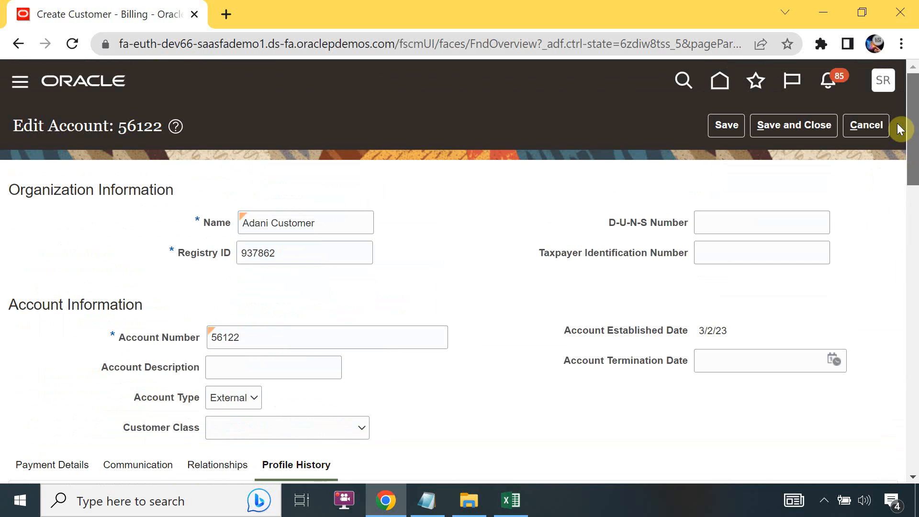
left_click(791, 126)
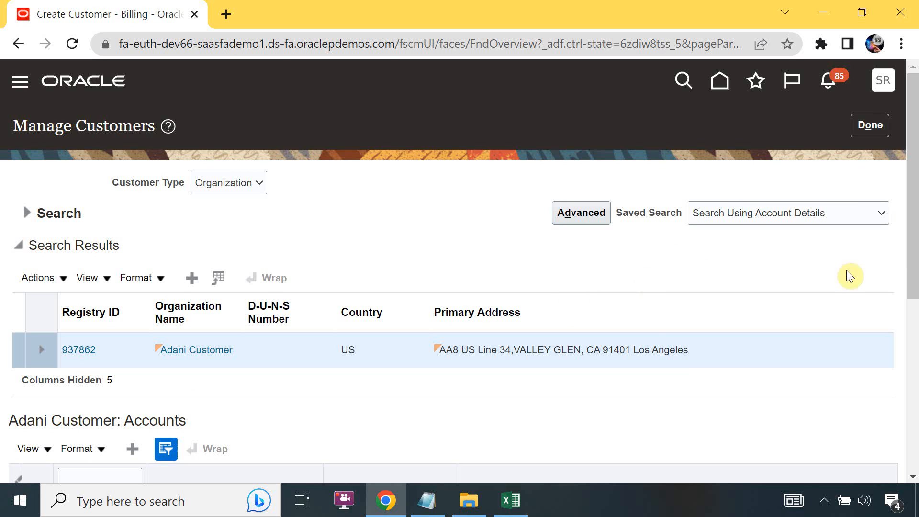
left_click_drag(915, 274, 915, 458)
left_click(96, 431)
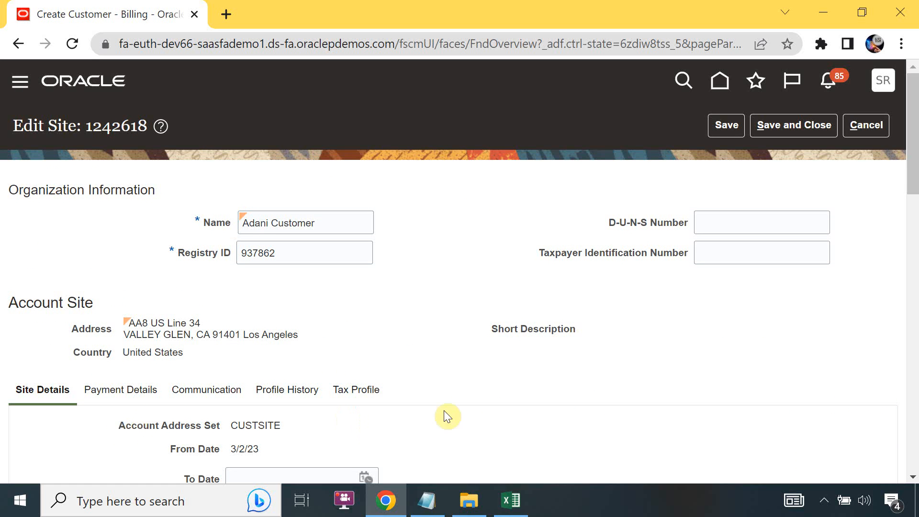
- Start a new Reference Accounts entry for the site and set its Business Unit to US1 Business Unit, copied from the Ledger Details workbook
left_click_drag(917, 177, 916, 438)
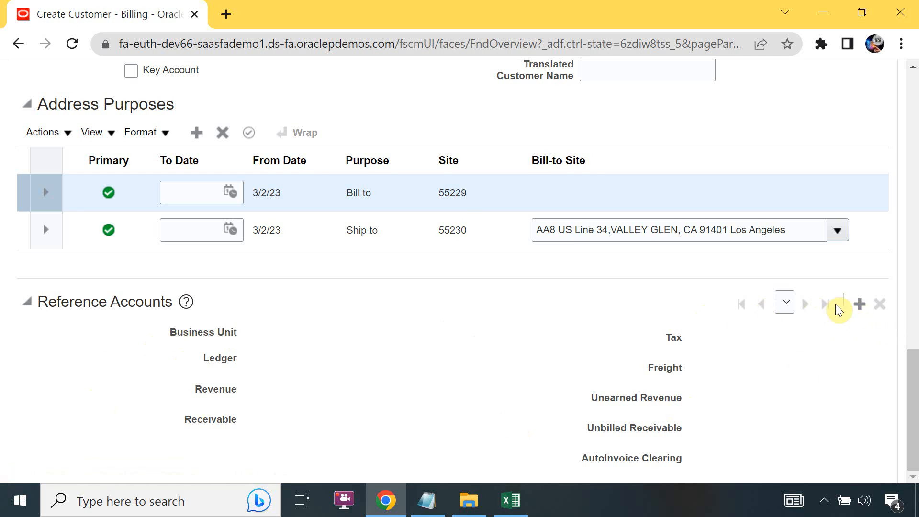
left_click(861, 305)
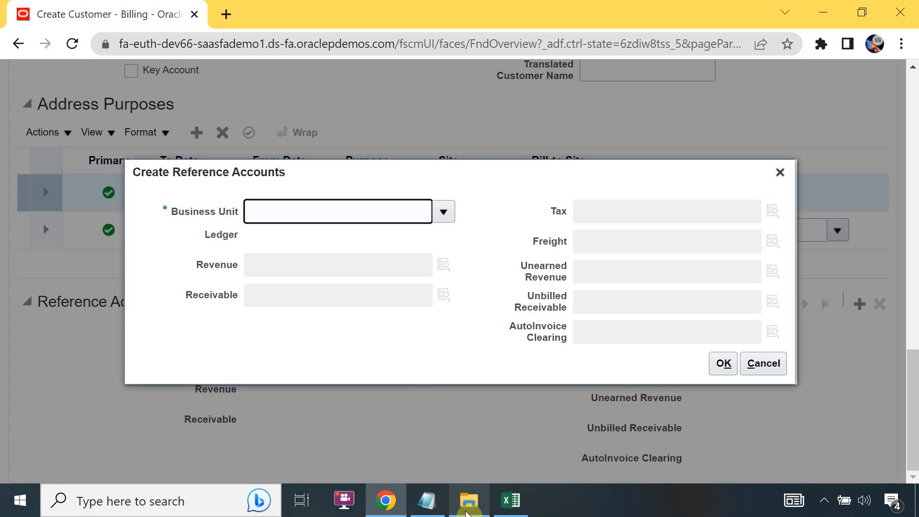
mouse_move(438, 508)
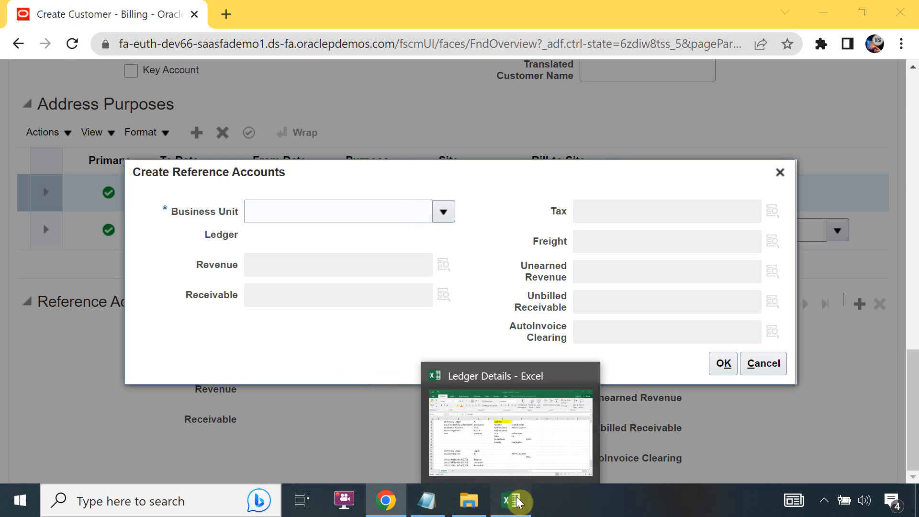
left_click(511, 500)
left_click(206, 366)
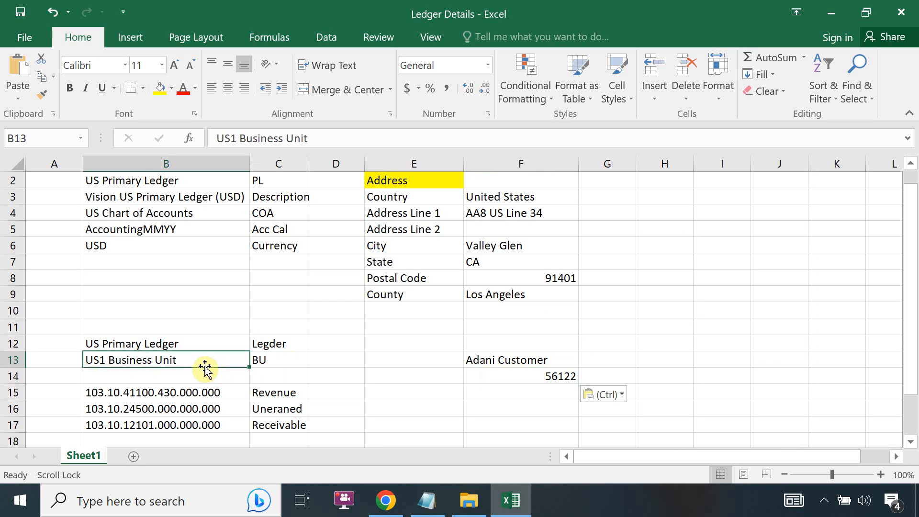
key("ctrl+c")
key("alt+Tab")
key("ctrl+v")
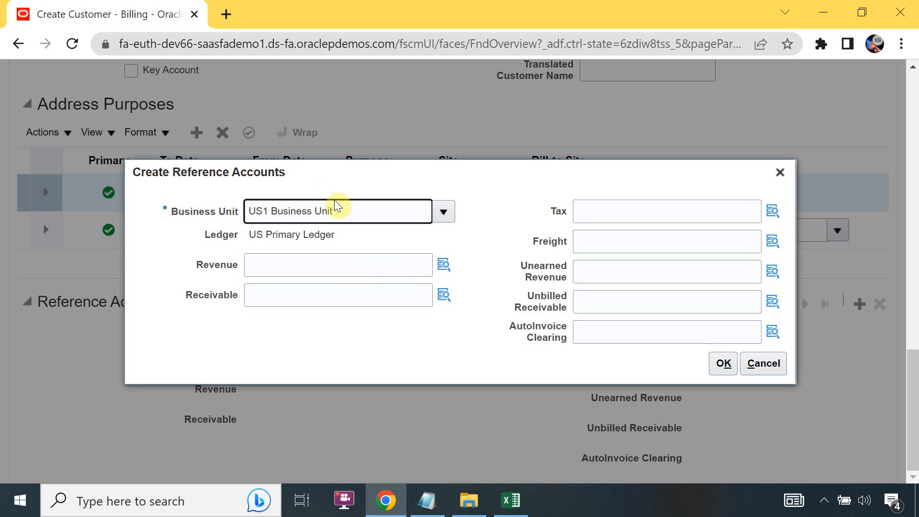
- Copy the Revenue account 103.10.41100.430.000.000 from the Ledger Details workbook into the reference accounts' Revenue field
left_click(349, 267)
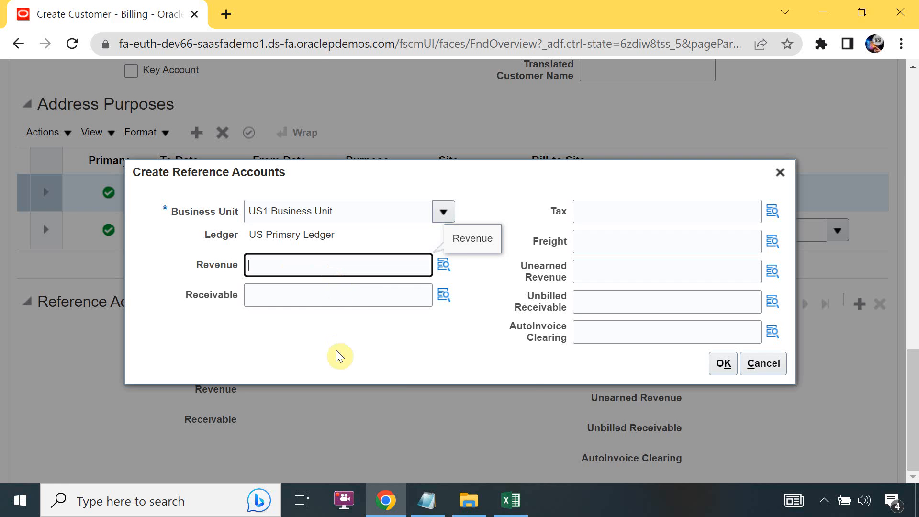
key("alt+Tab")
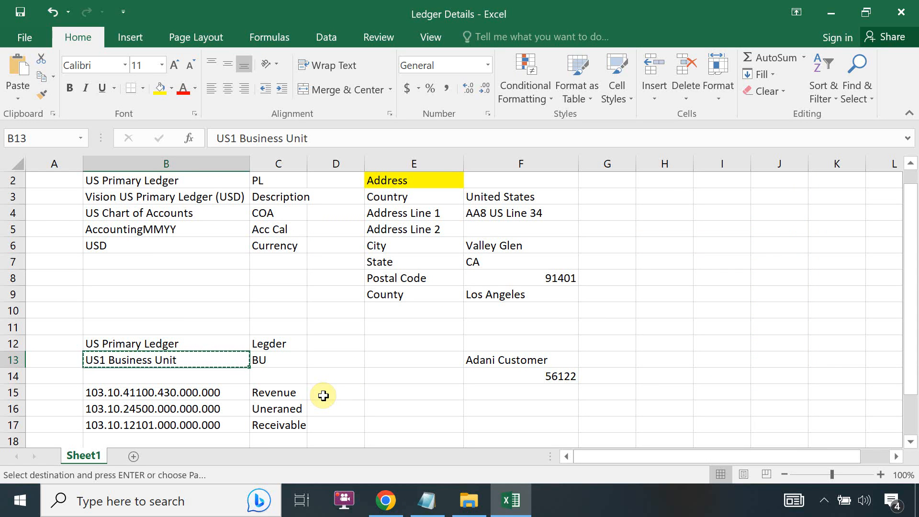
key("alt+Tab")
left_click(303, 271)
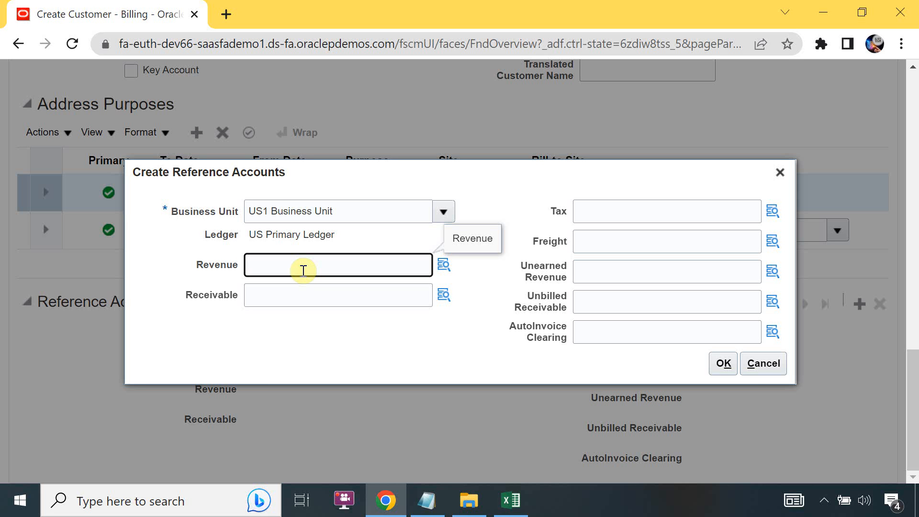
key("alt+Tab")
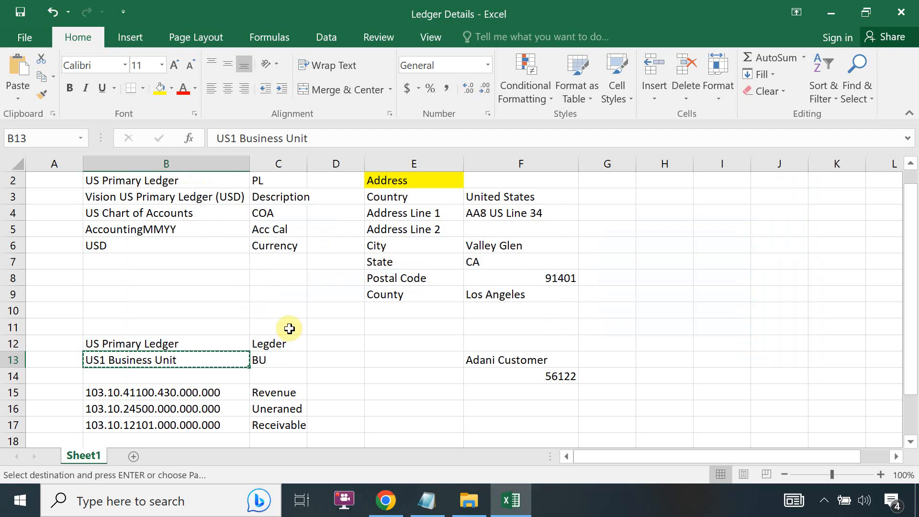
left_click(242, 392)
key("ctrl+c")
key("alt+Tab")
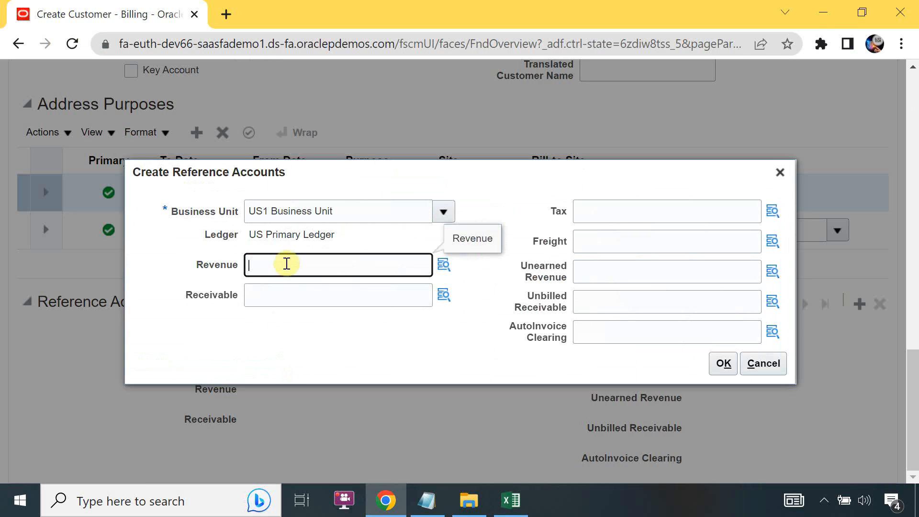
key("ctrl+v")
- Copy the Receivable account 103.10.12101.000.000.000 from the Ledger Details workbook into the reference accounts' Receivable field
key("alt+Tab")
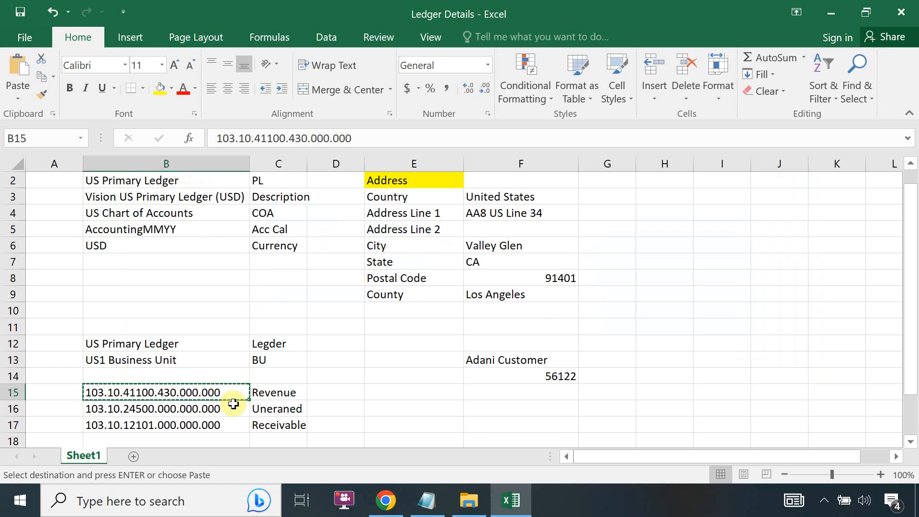
left_click(242, 424)
key("ctrl+c")
key("alt+Tab")
left_click(303, 287)
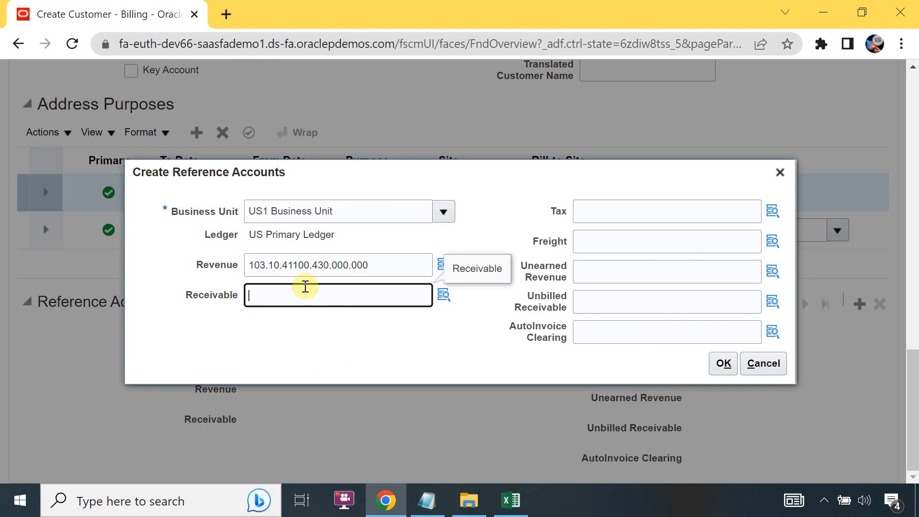
key("ctrl+v")
- Copy 103.10.24500.000.000.000 from the workbook into the Unearned Revenue field and accept the new reference accounts
key("alt+Tab")
left_click(211, 410)
key("ctrl+c")
key("alt+Tab")
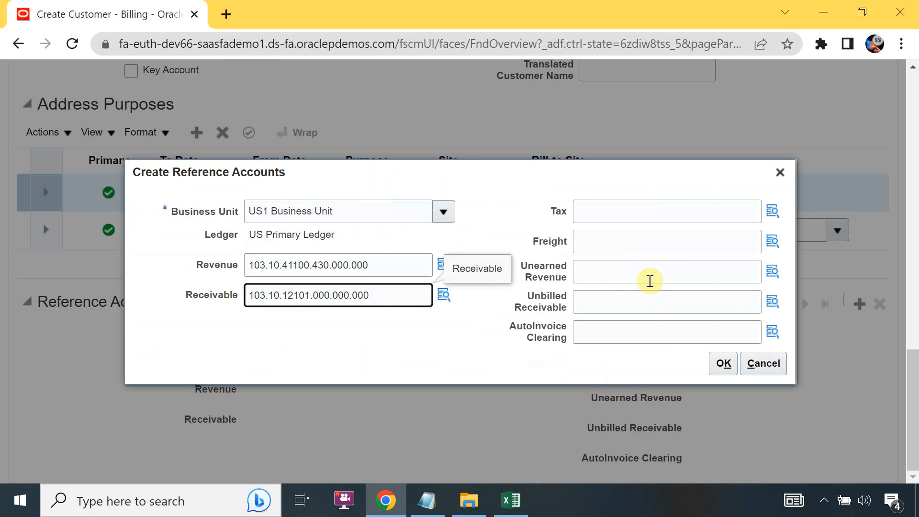
left_click(645, 281)
key("ctrl+v")
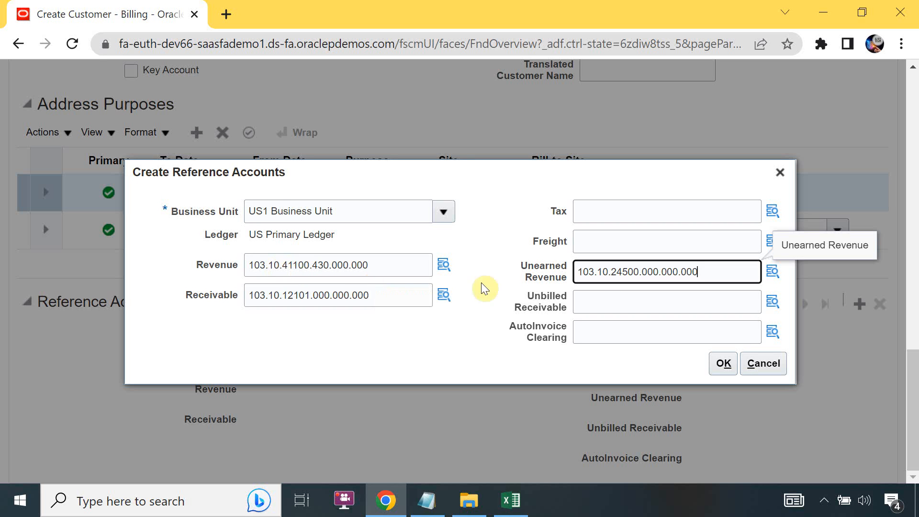
left_click(720, 366)
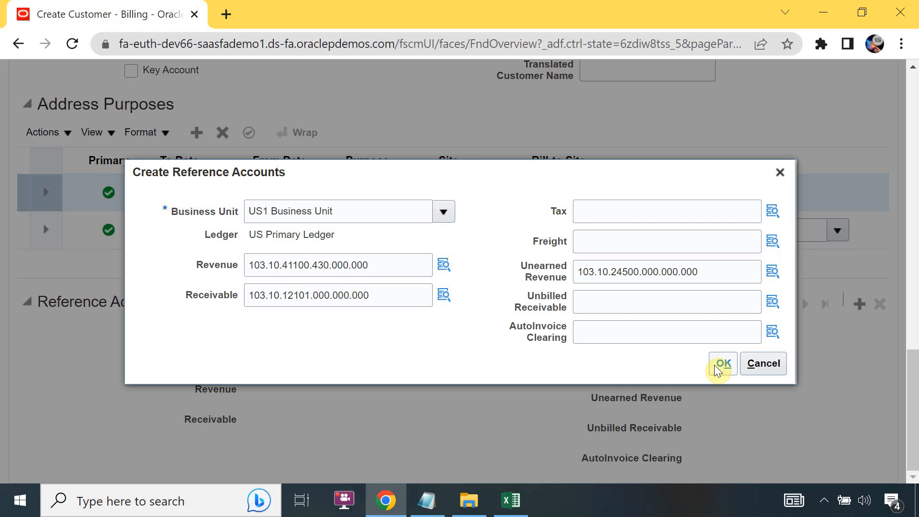
left_click(720, 365)
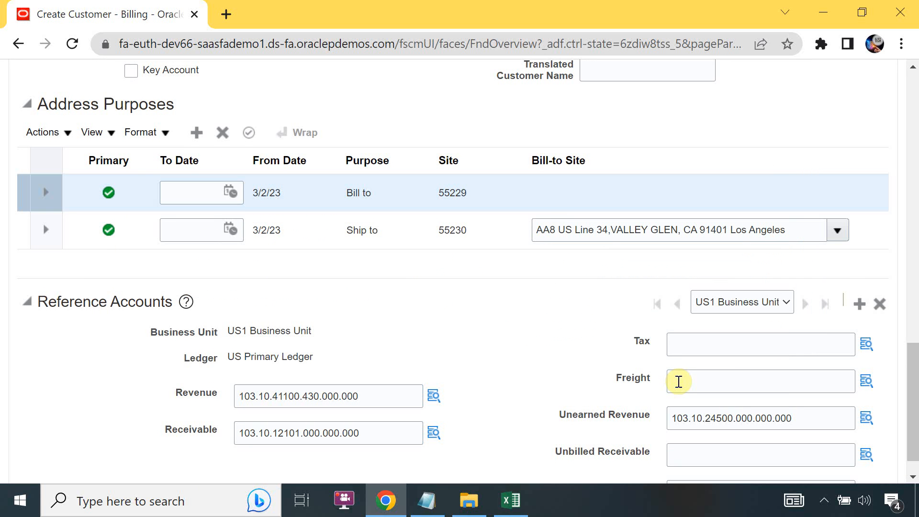
- Look over the site's address details and purposes, and open its Payment Details
left_click_drag(915, 400, 916, 427)
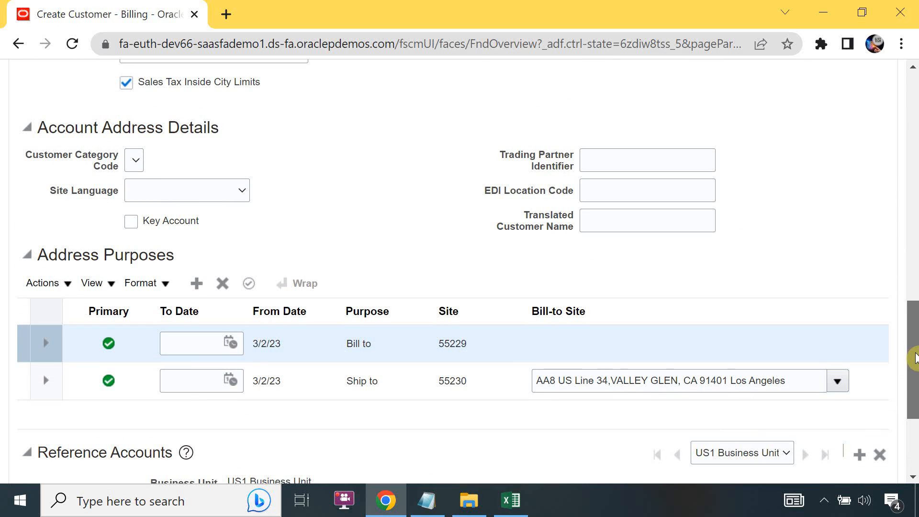
left_click_drag(915, 358, 913, 179)
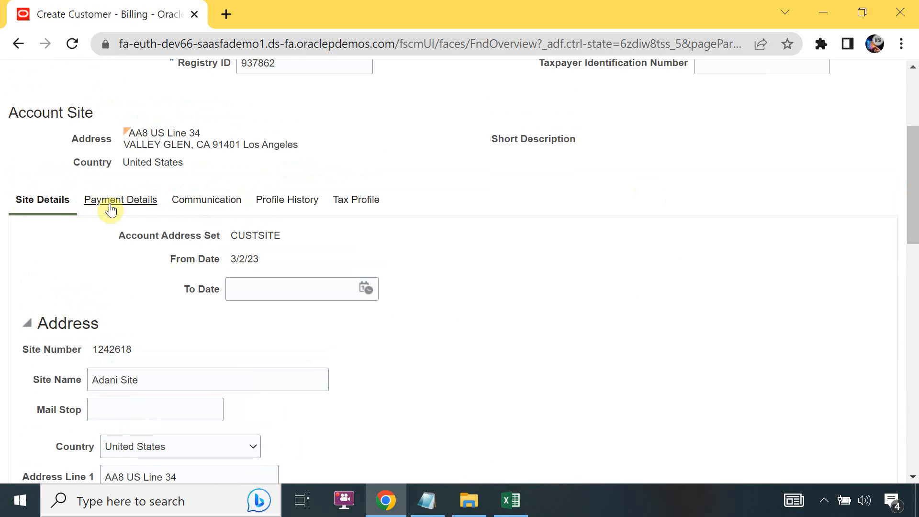
left_click(129, 204)
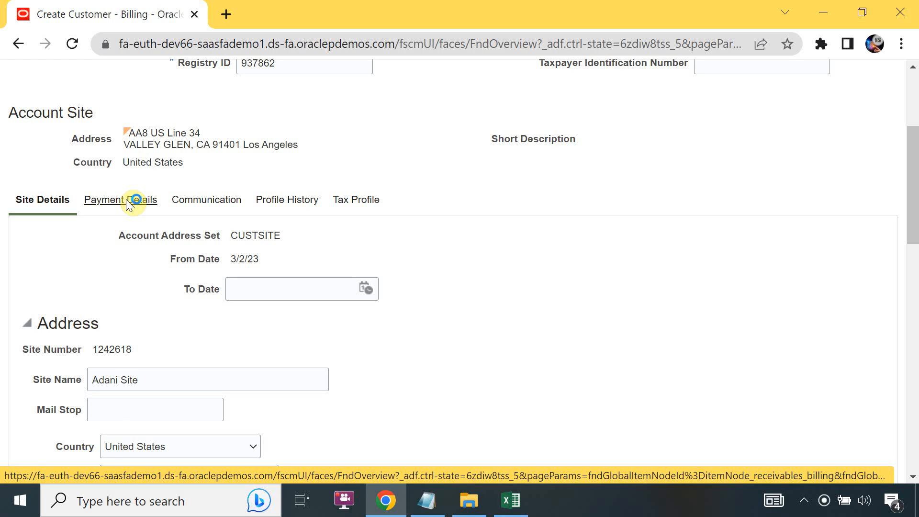
- Review the site's receipt methods, payment instruments and communication contacts, and open its Profile History
left_click(129, 204)
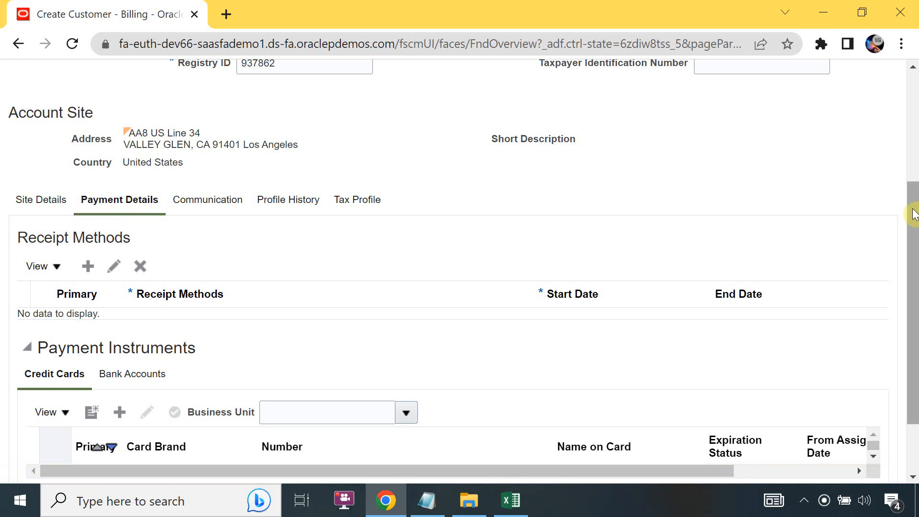
left_click_drag(914, 215, 916, 316)
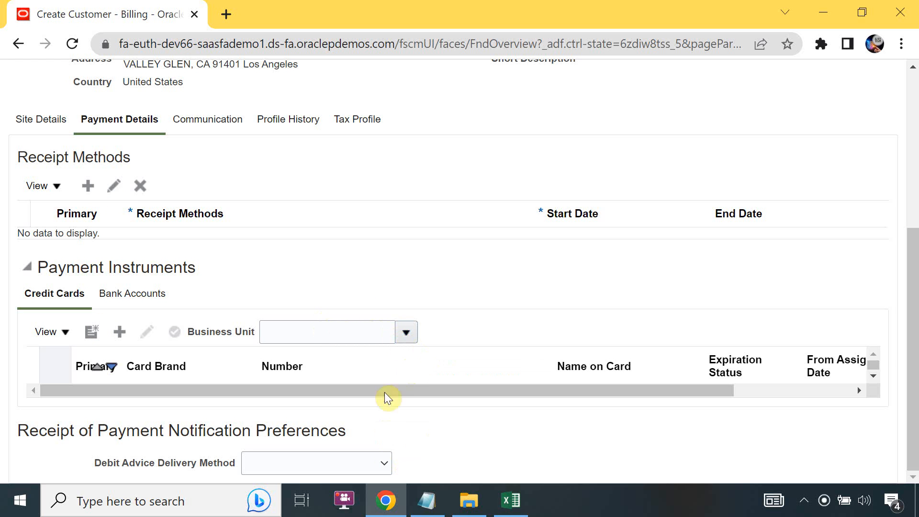
left_click_drag(916, 299, 916, 336)
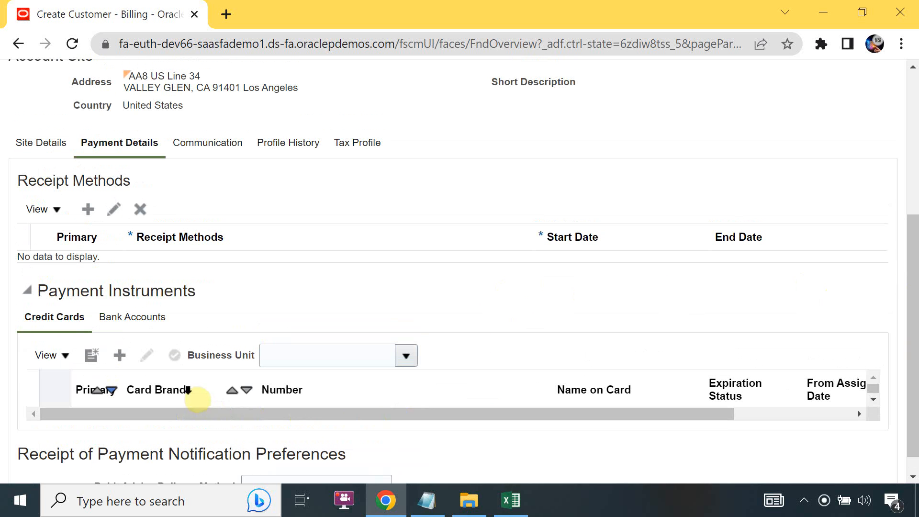
left_click(218, 153)
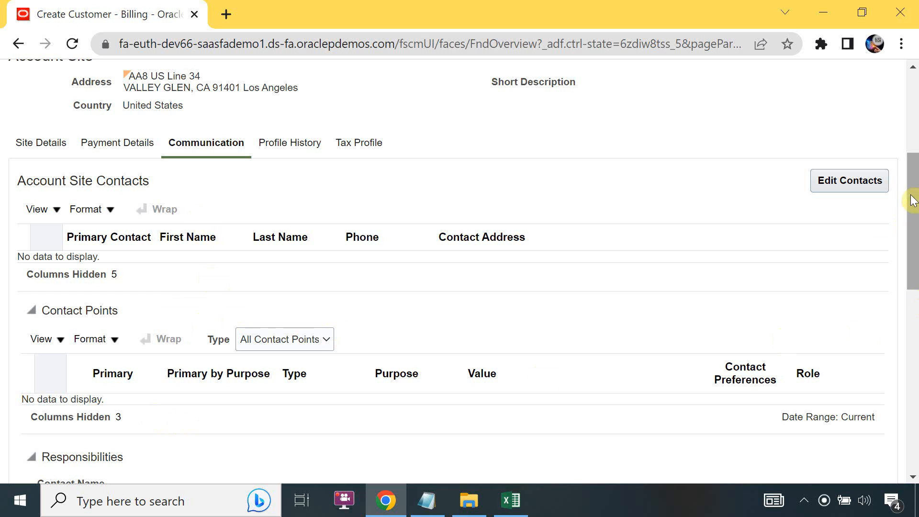
left_click_drag(914, 197, 916, 160)
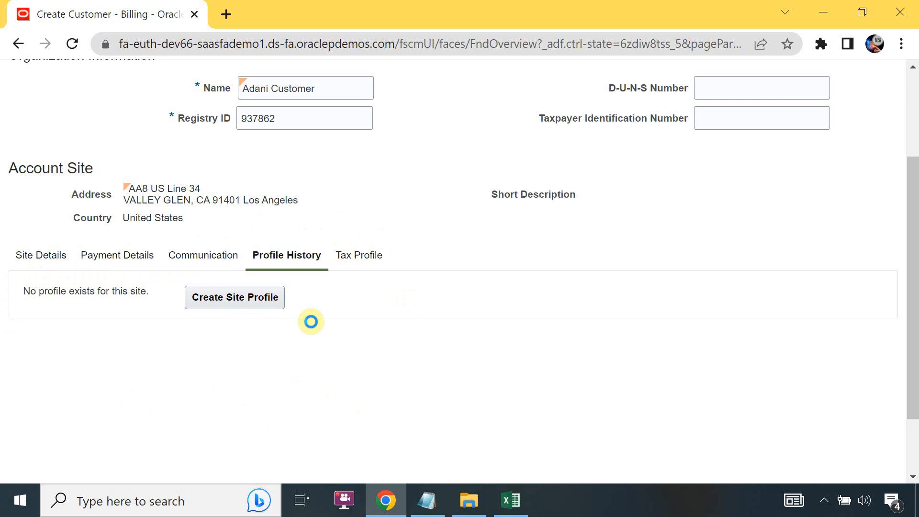
- Create a site profile using the DEFAULT profile class, and save and close it
left_click(263, 306)
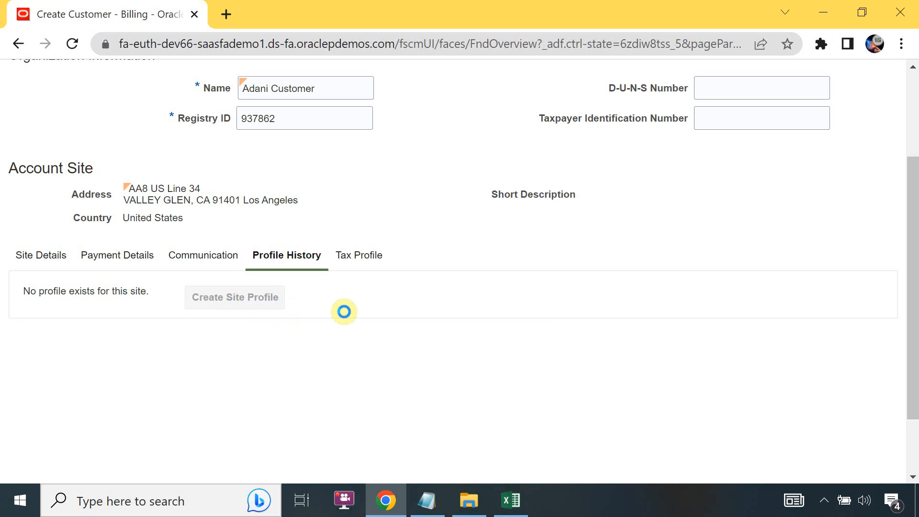
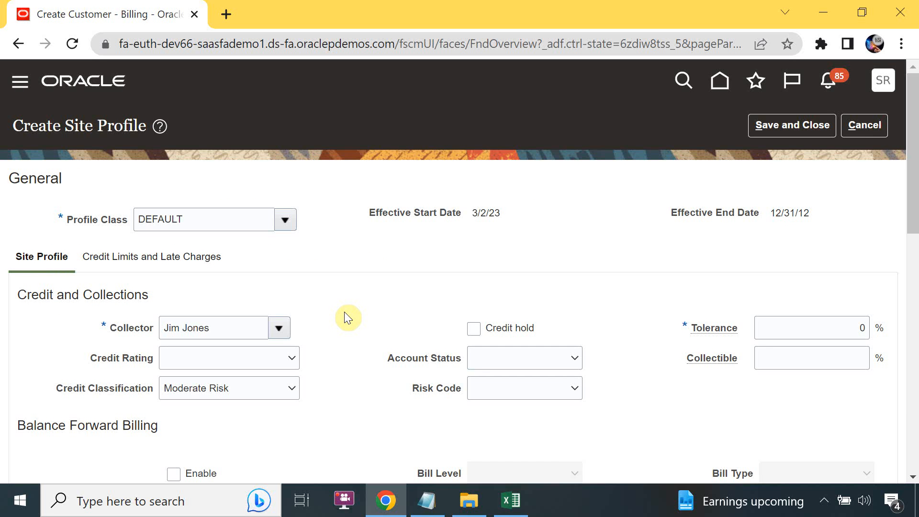
left_click_drag(916, 201, 916, 228)
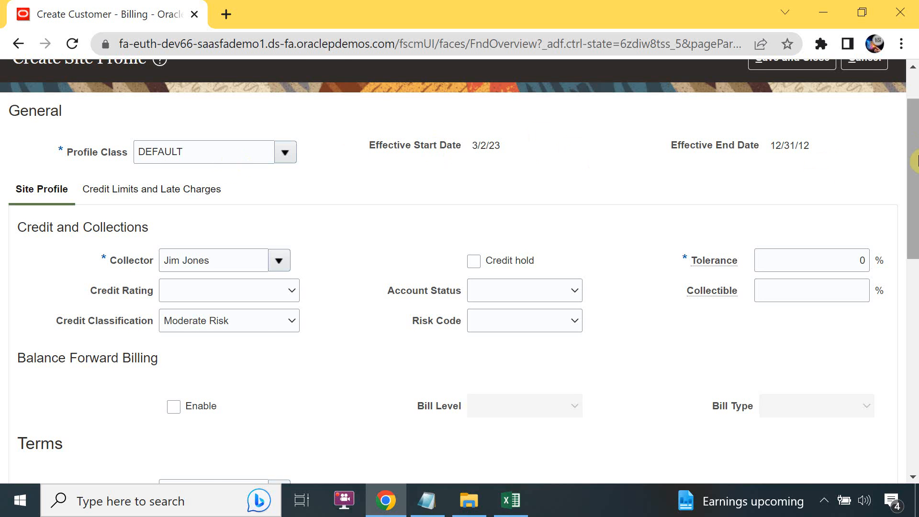
scroll(912, 144, "up", 2)
left_click(794, 127)
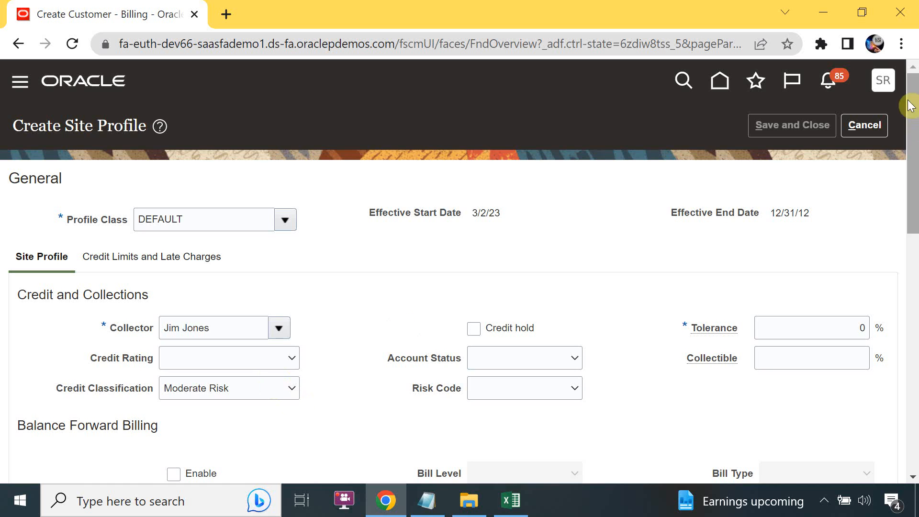
- Look over the site's profile history and Tax Profile, and save and close the site
left_click_drag(915, 107, 915, 253)
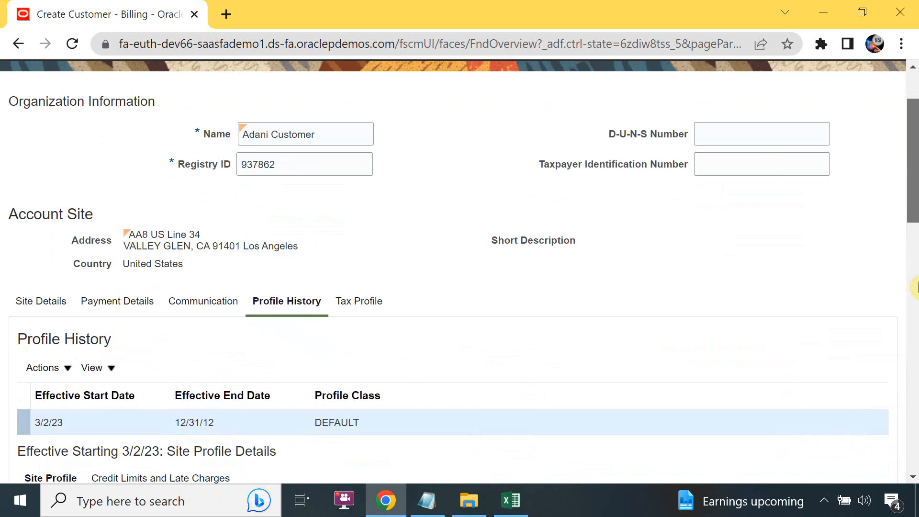
scroll(915, 287, "down", 3)
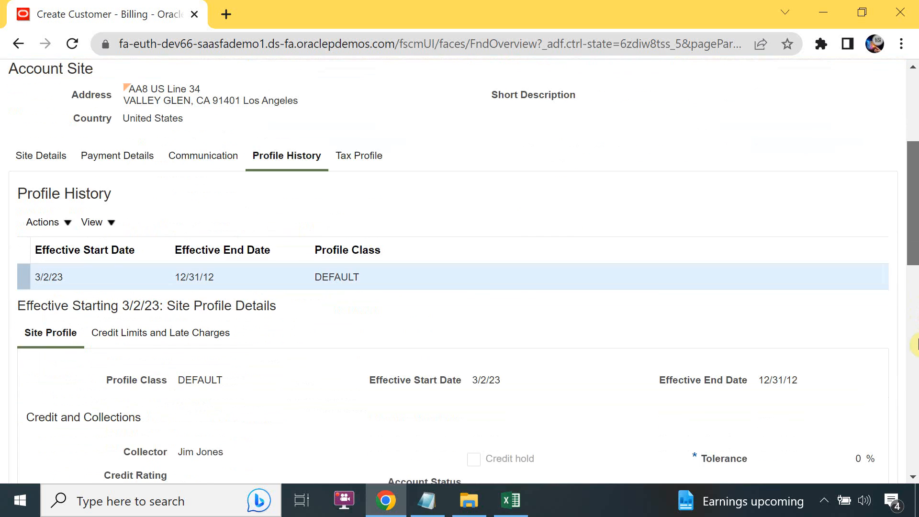
left_click_drag(918, 380, 749, 292)
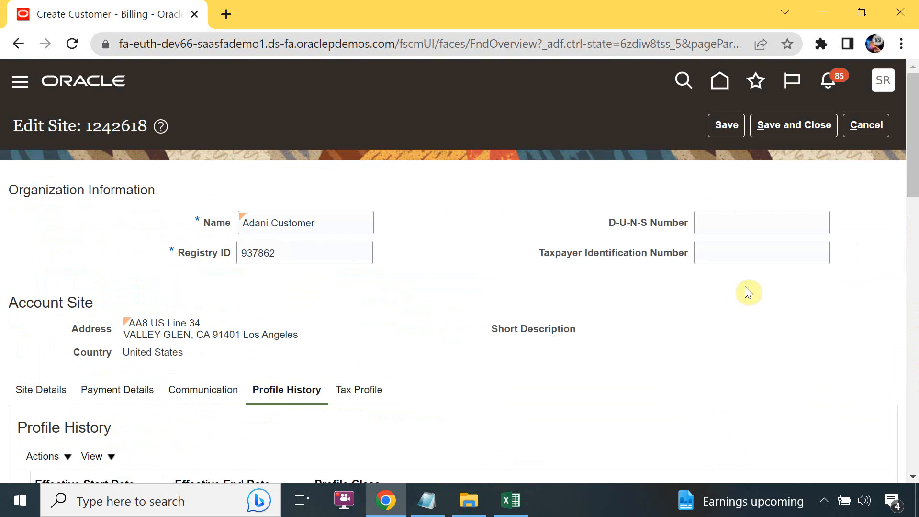
left_click(373, 397)
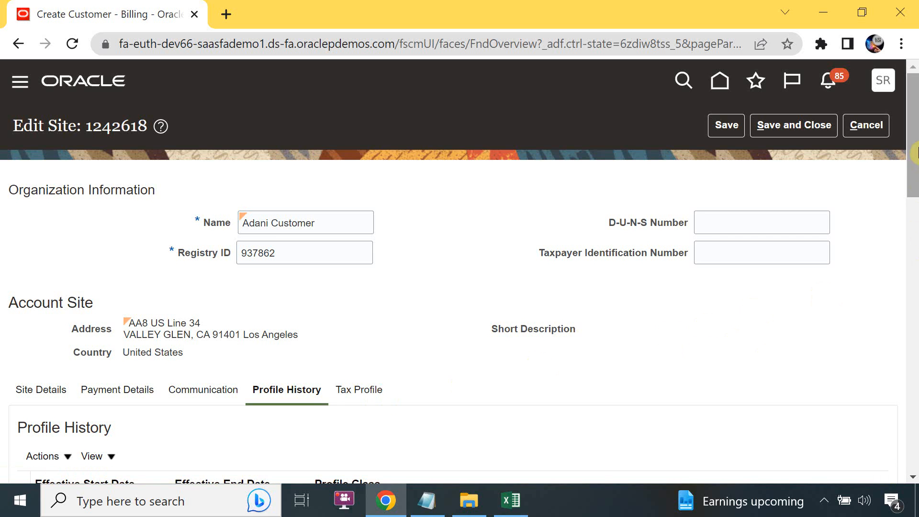
left_click_drag(915, 153, 915, 179)
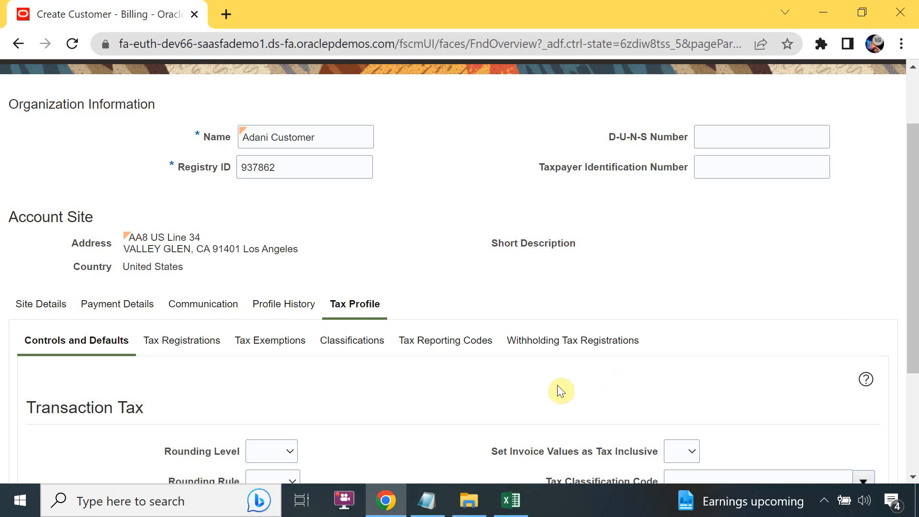
left_click_drag(914, 236, 917, 185)
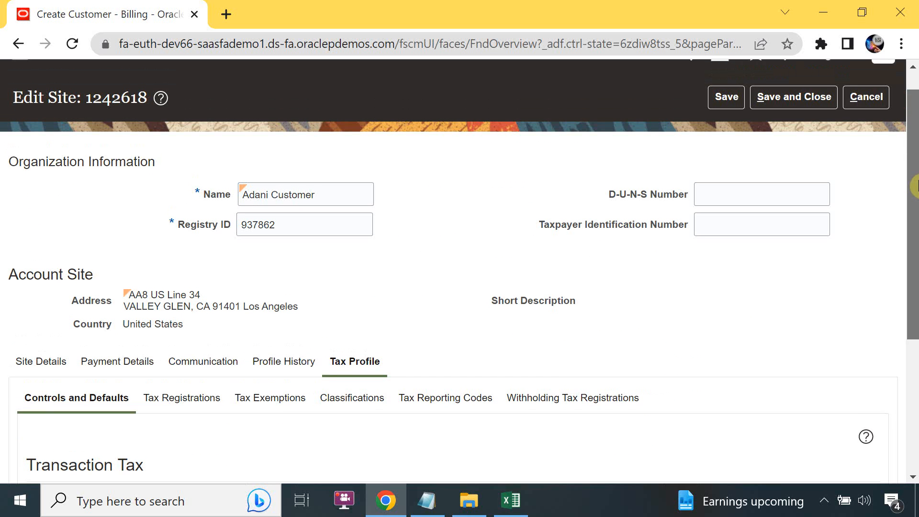
left_click(793, 103)
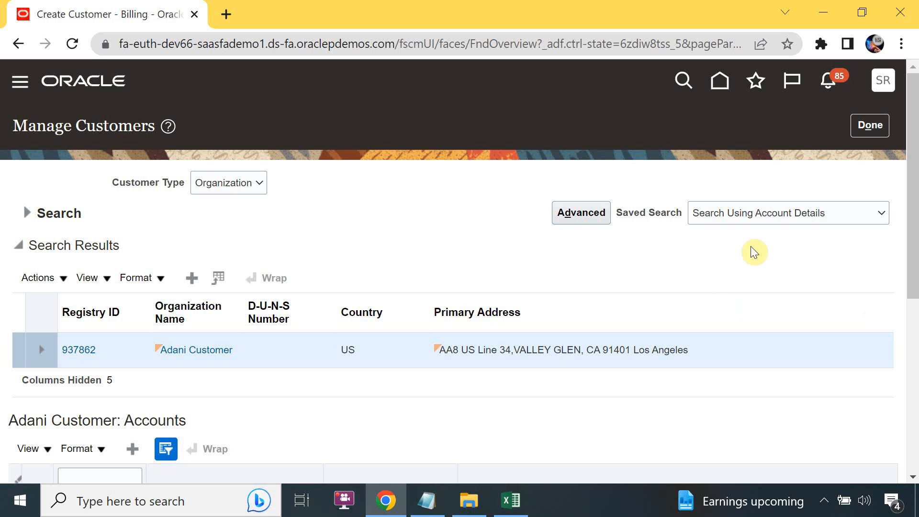
- Finish with Manage Customers and open the Oracle Fusion home page in a duplicate browser tab
left_click(860, 126)
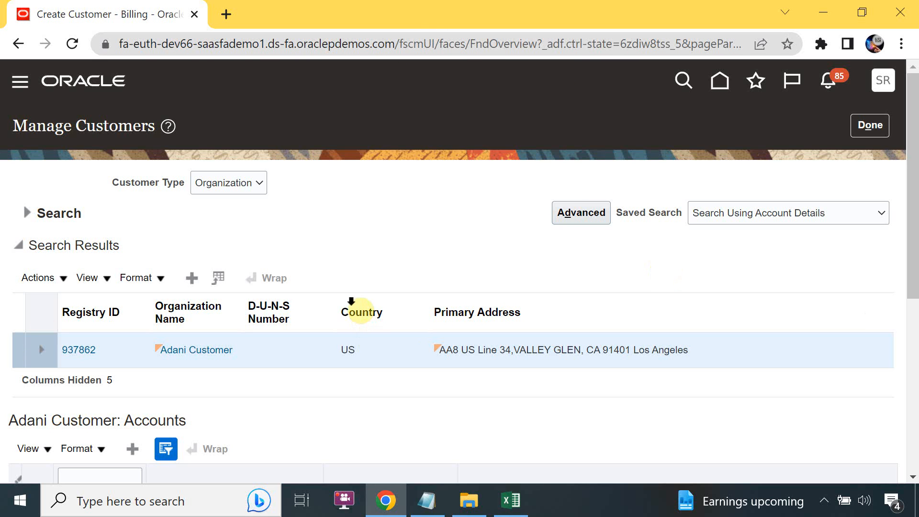
left_click(872, 125)
right_click(134, 2)
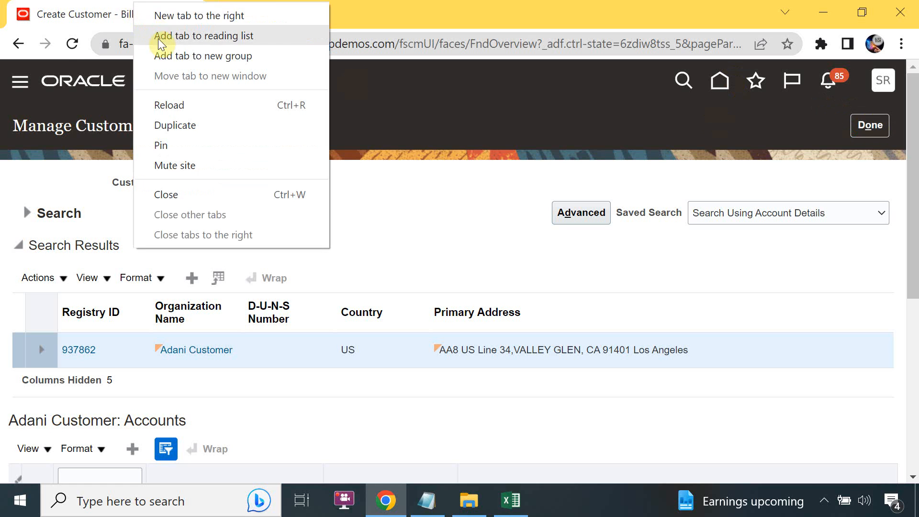
left_click(168, 126)
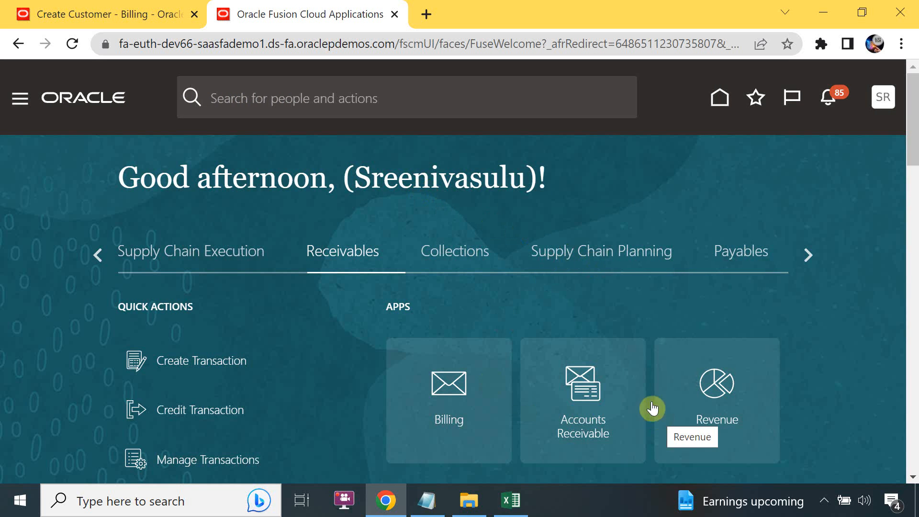
- Start creating a new transaction from the Receivables Billing work area
left_click(468, 397)
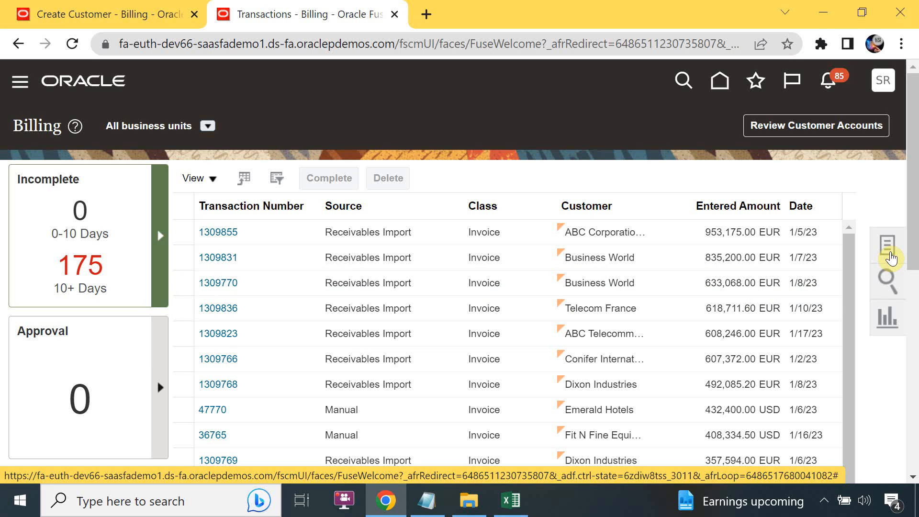
left_click(891, 256)
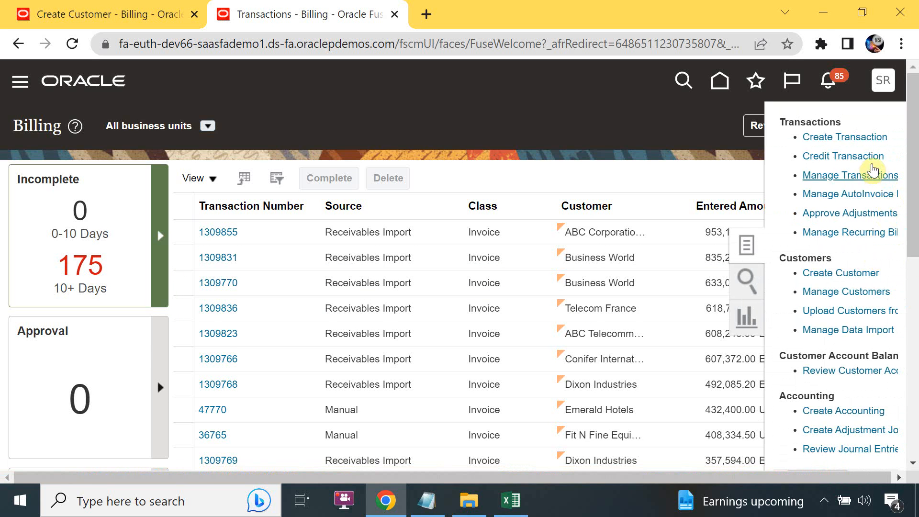
left_click(849, 139)
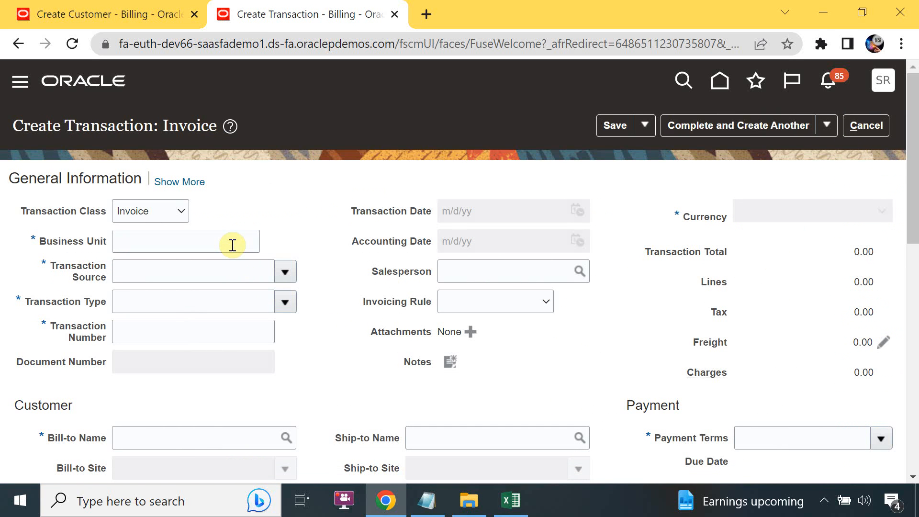
- Keep the transaction class as Invoice and copy US1 Business Unit from the Ledger Details workbook into the Business Unit field
left_click(178, 216)
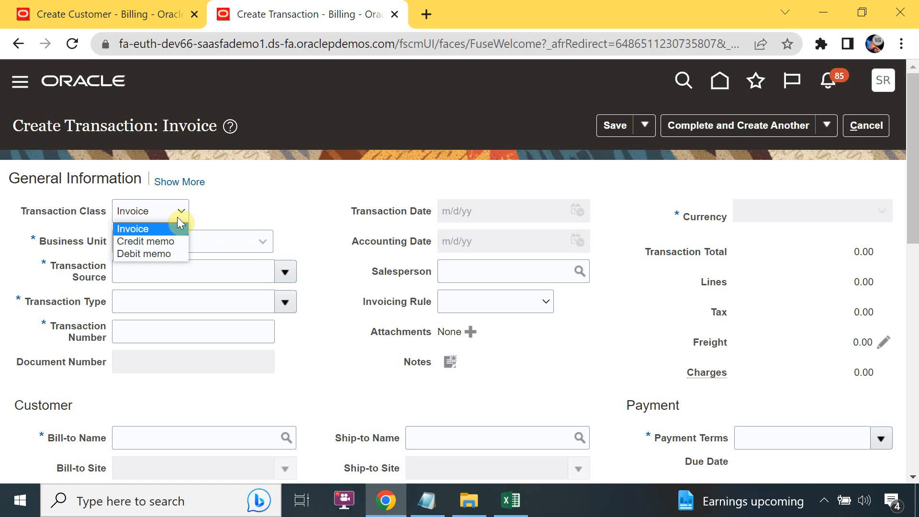
left_click(224, 245)
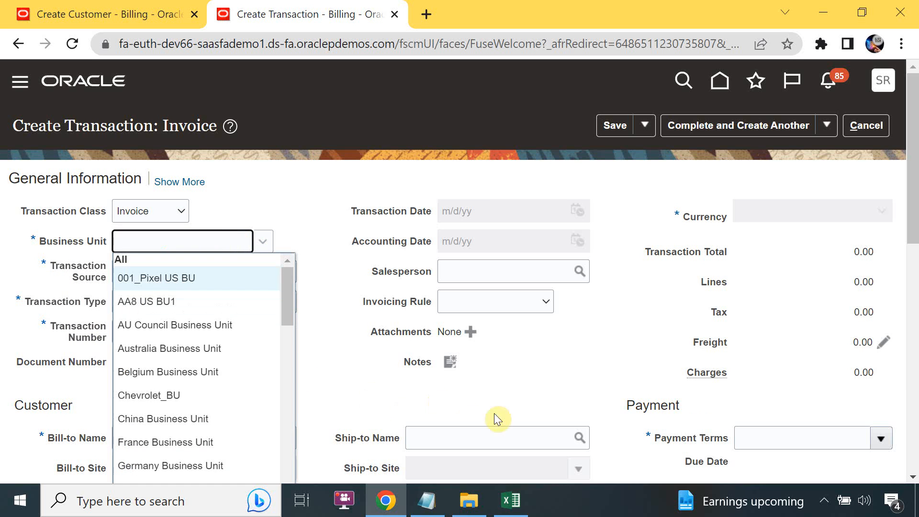
left_click(510, 501)
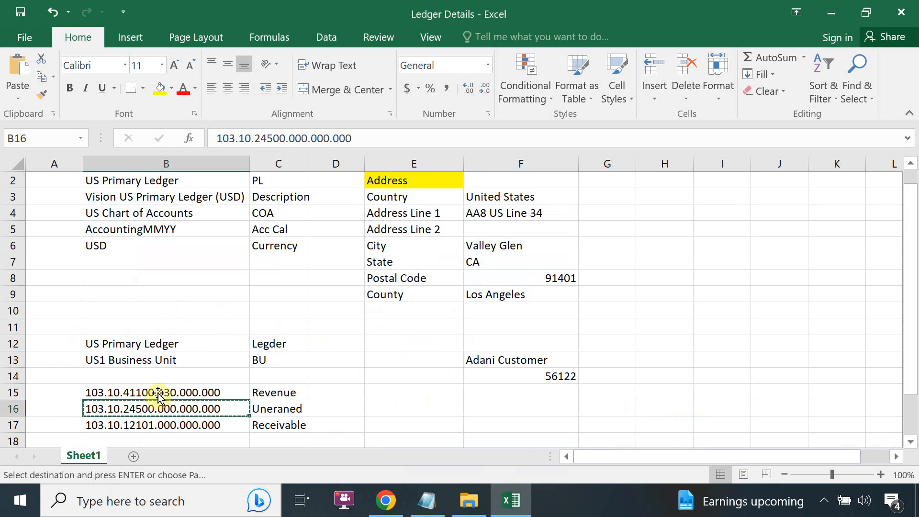
left_click(159, 378)
left_click(159, 364)
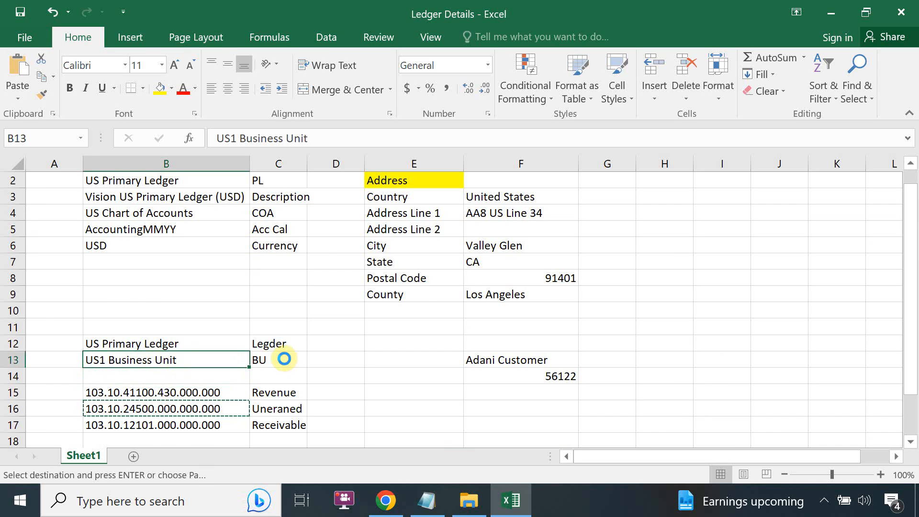
key("ctrl+c")
key("alt+Tab")
key("ctrl+v")
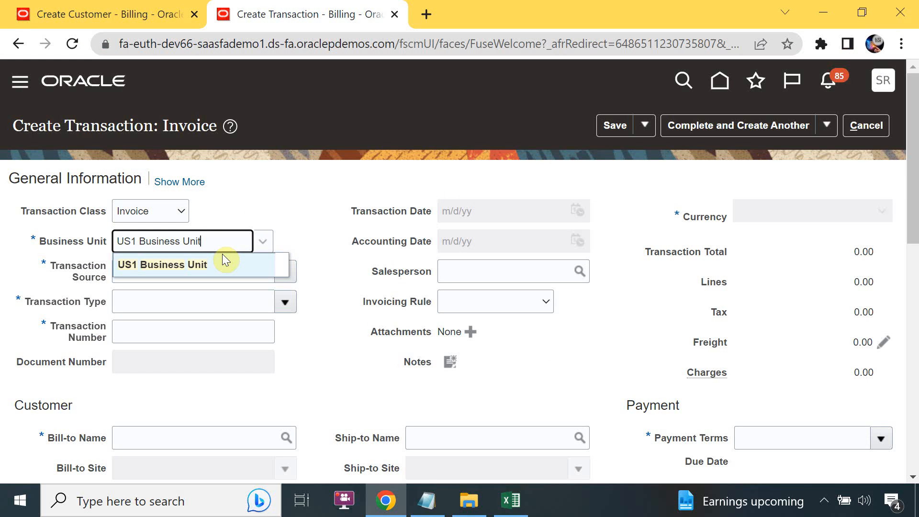
left_click(207, 265)
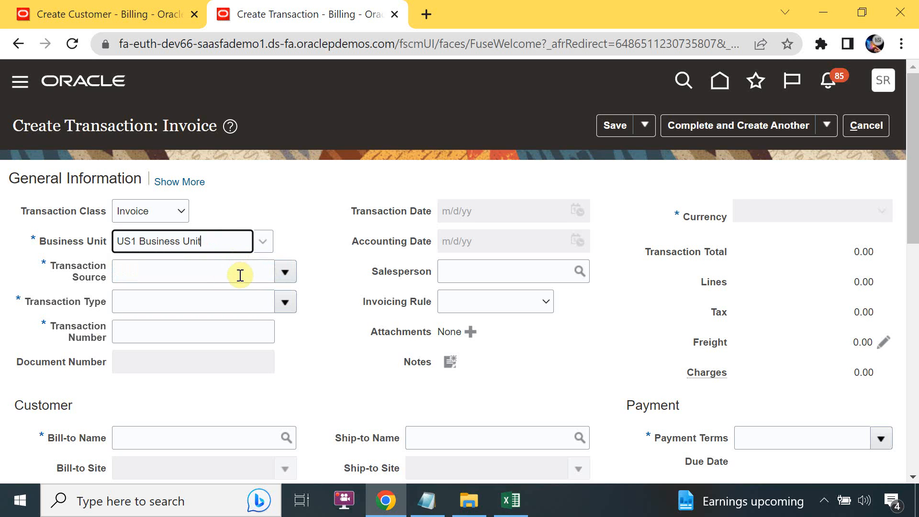
- Set the invoice's transaction source to Manual Numbering and its transaction number to 1001
left_click(290, 272)
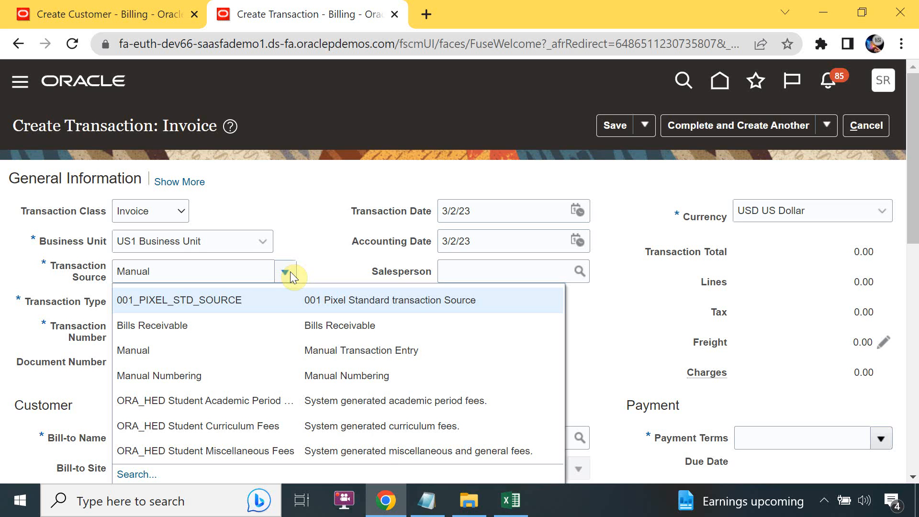
left_click(220, 351)
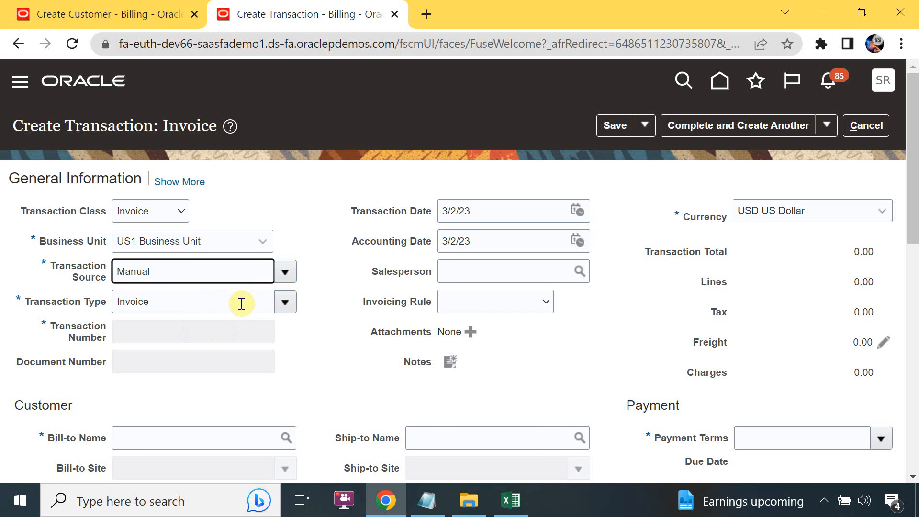
left_click(283, 276)
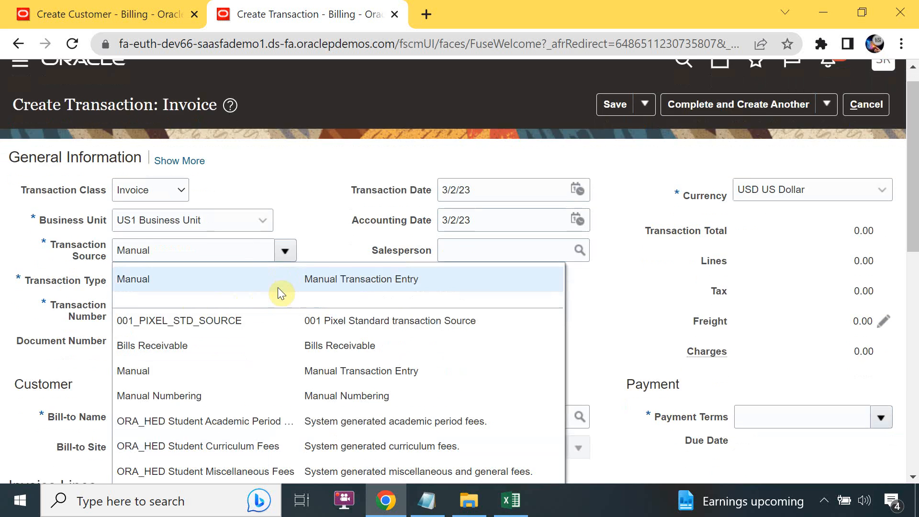
left_click(223, 371)
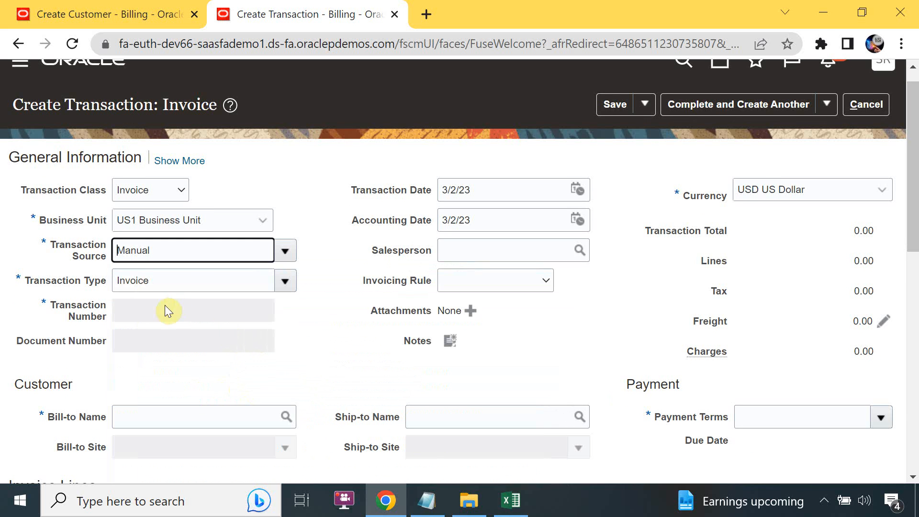
left_click(238, 311)
type("1001")
left_click(293, 365)
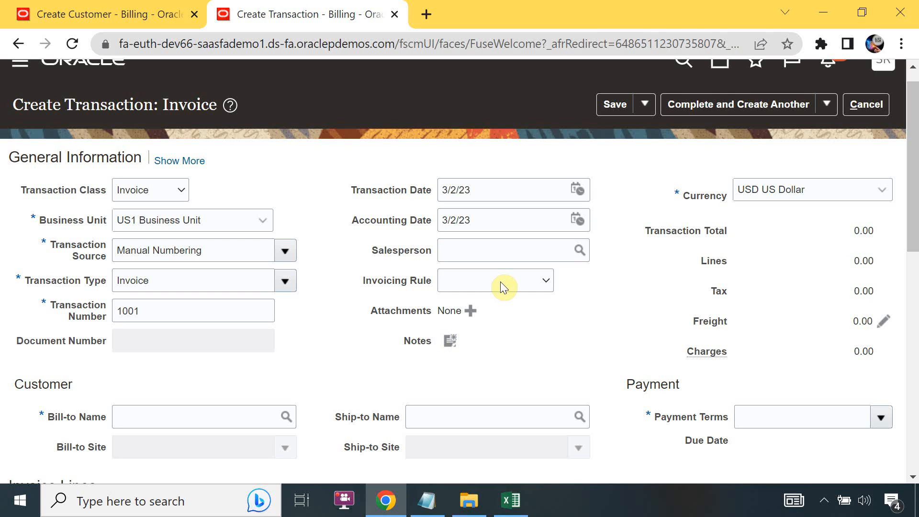
- Check the customer name in the Ledger Details workbook and open the invoice's Bill-to Name search with Adani
left_click_drag(912, 188, 912, 191)
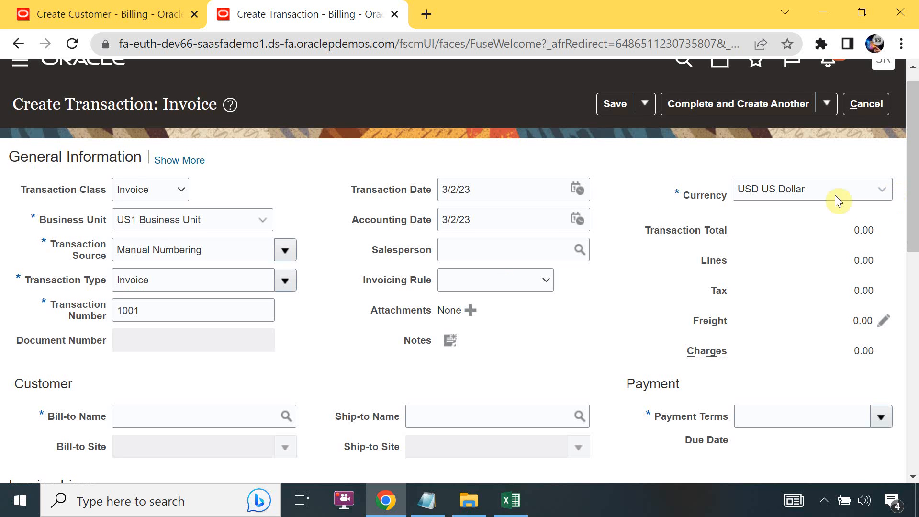
left_click(157, 418)
key("alt+Tab")
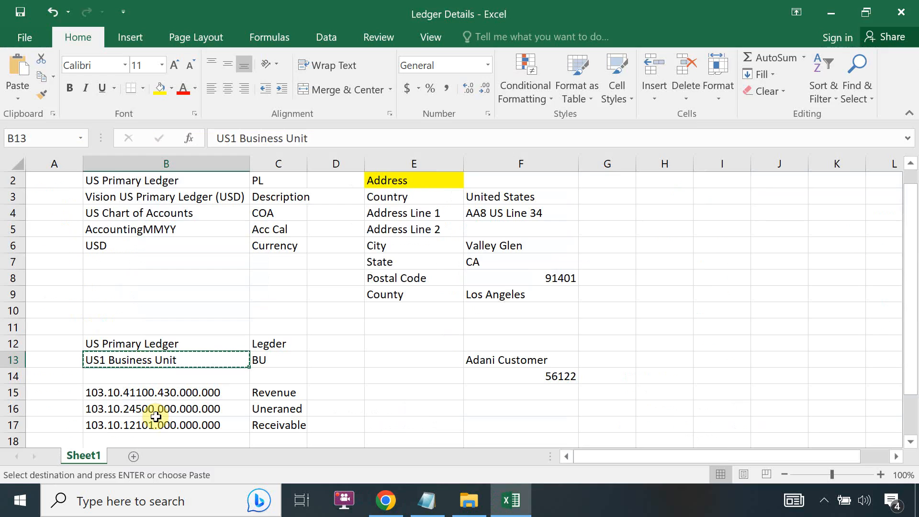
key("alt+Tab")
type("Adani")
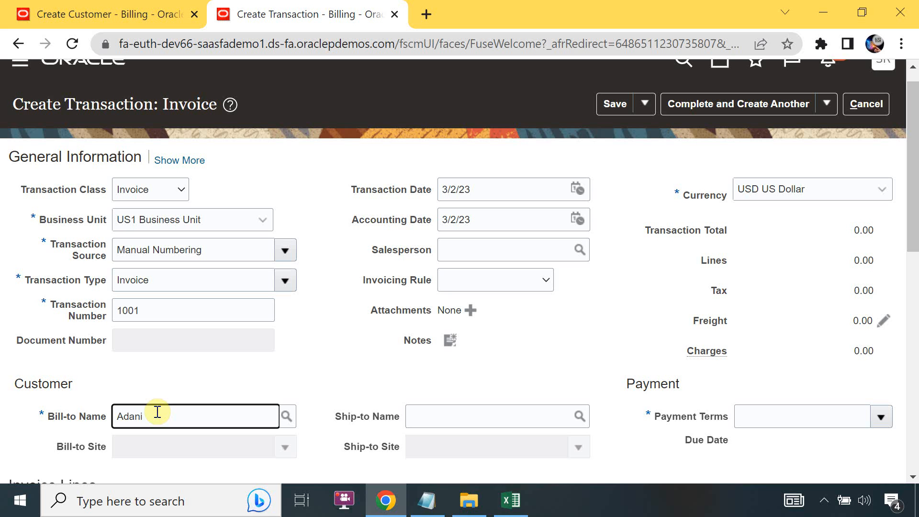
left_click(285, 416)
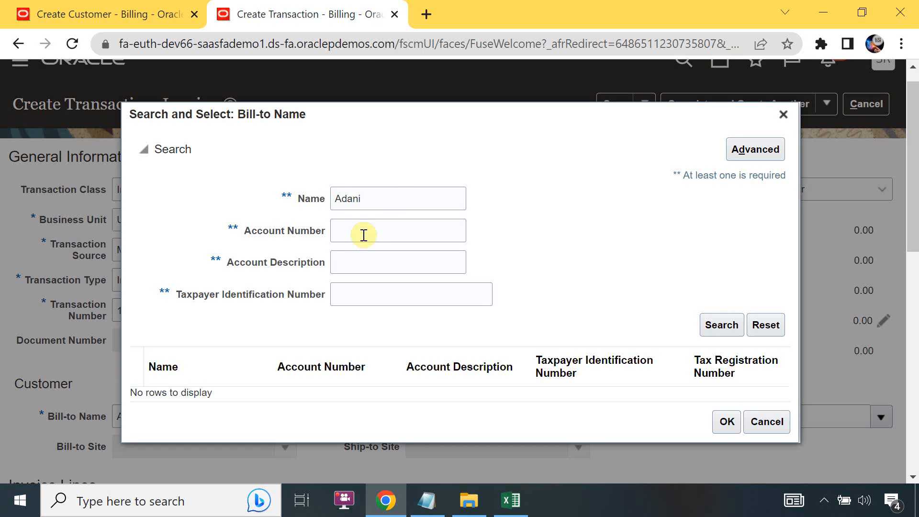
- Replace the name criterion with Adani% and run the bill-to customer search
double_click(386, 199)
key("BackSpace")
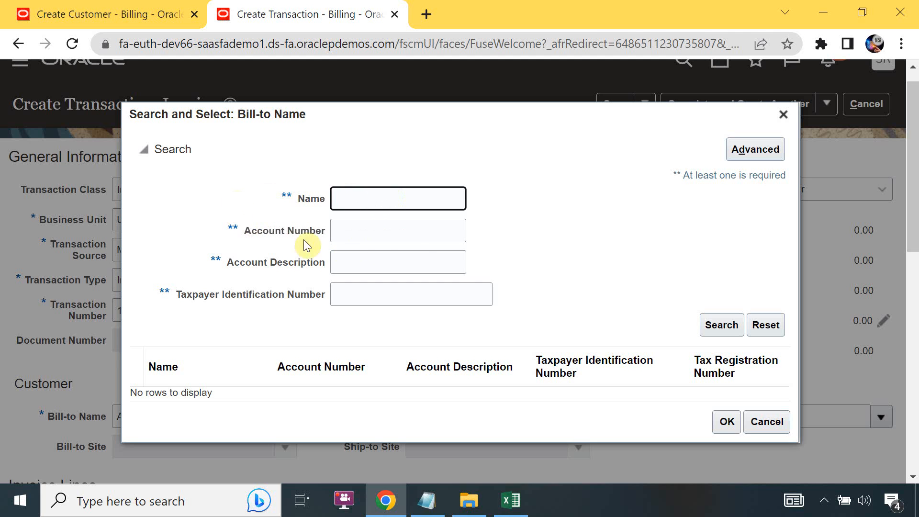
type("Adani%")
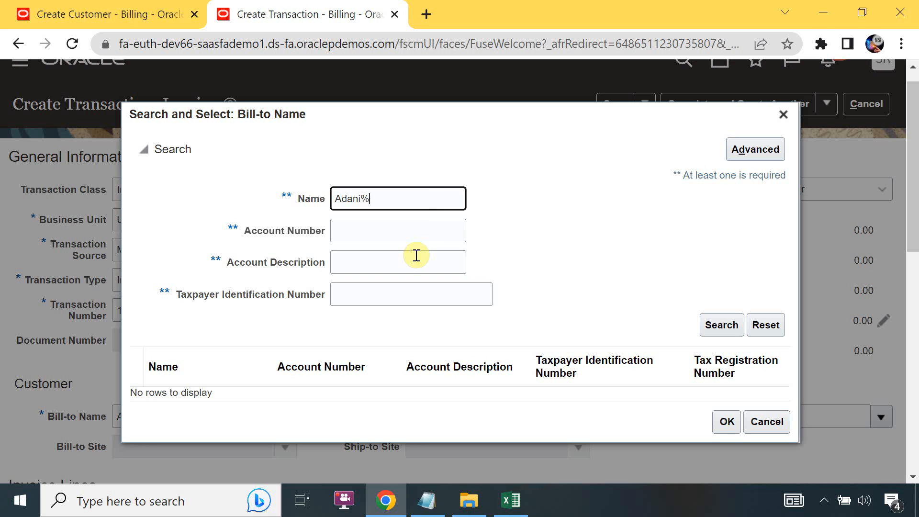
key("Return")
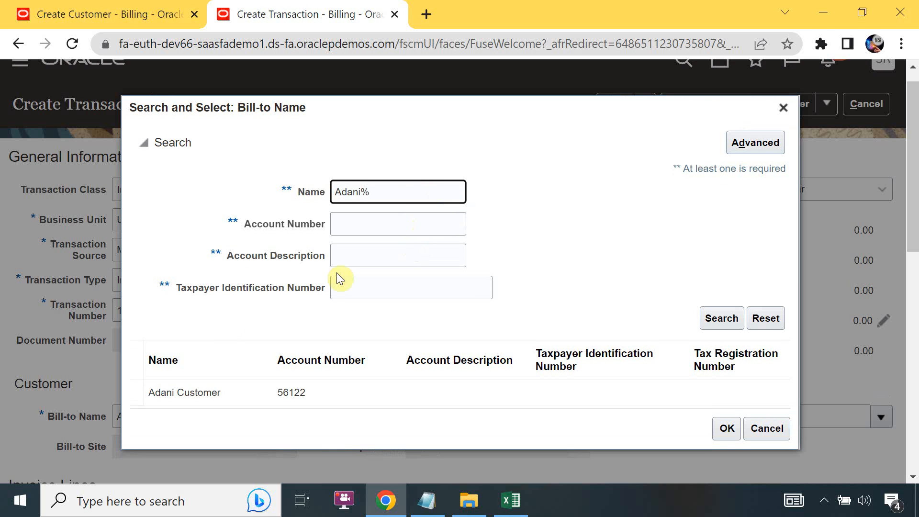
left_click(196, 401)
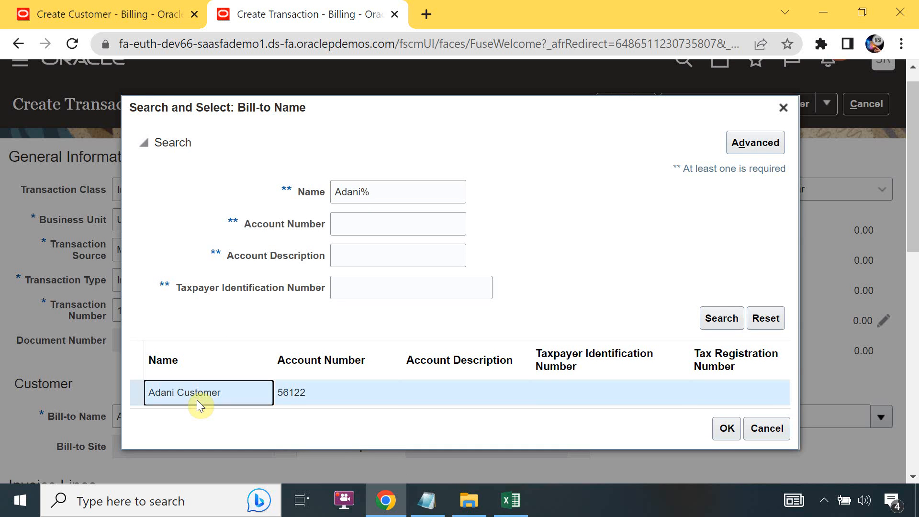
left_click(510, 500)
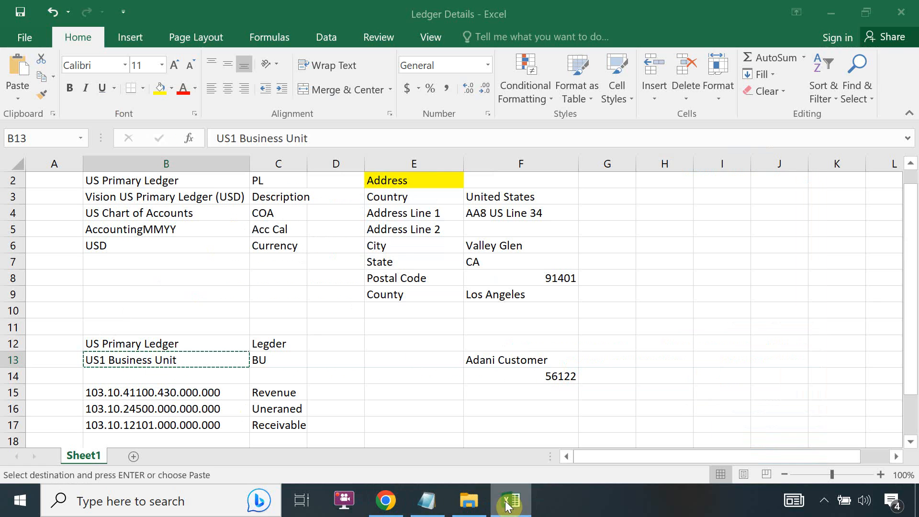
left_click(538, 383)
key("alt+Tab")
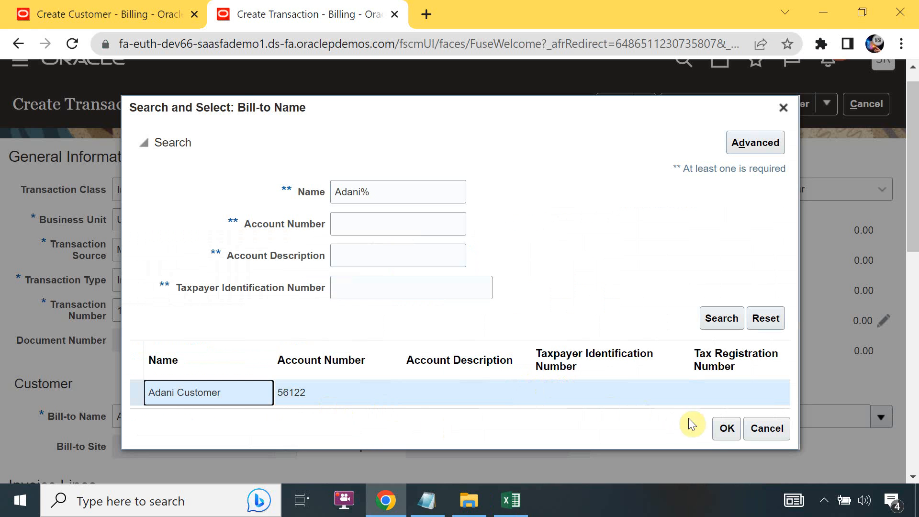
left_click(726, 432)
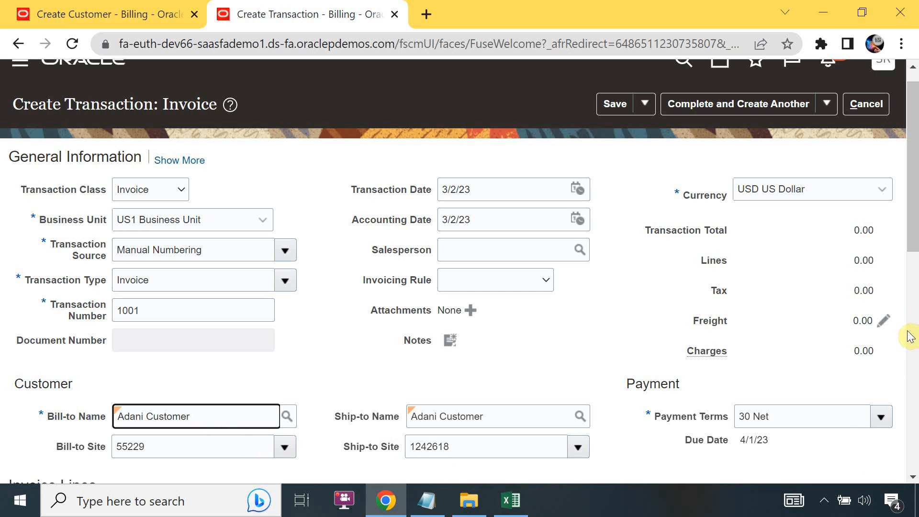
- Review the invoice's payment terms, invoice lines section and the bill-to, ship-to and paying customer details
left_click_drag(915, 241, 915, 289)
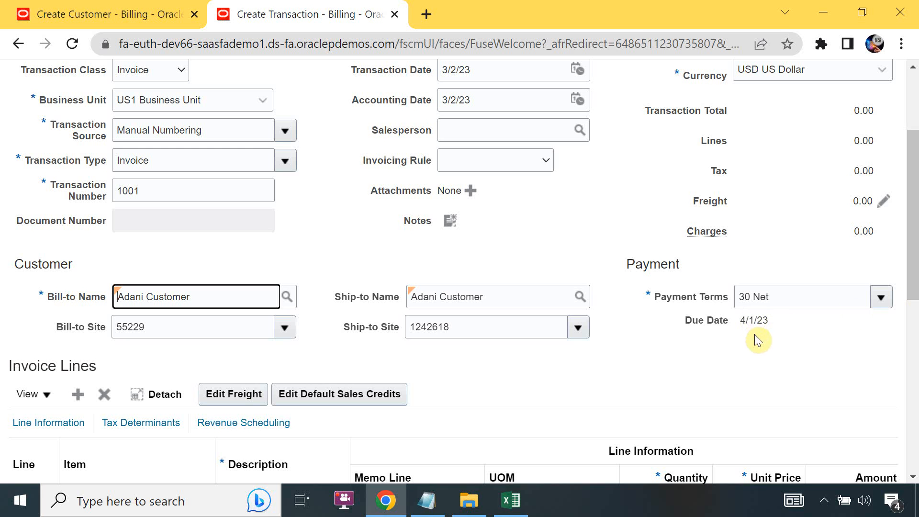
left_click_drag(915, 262, 915, 312)
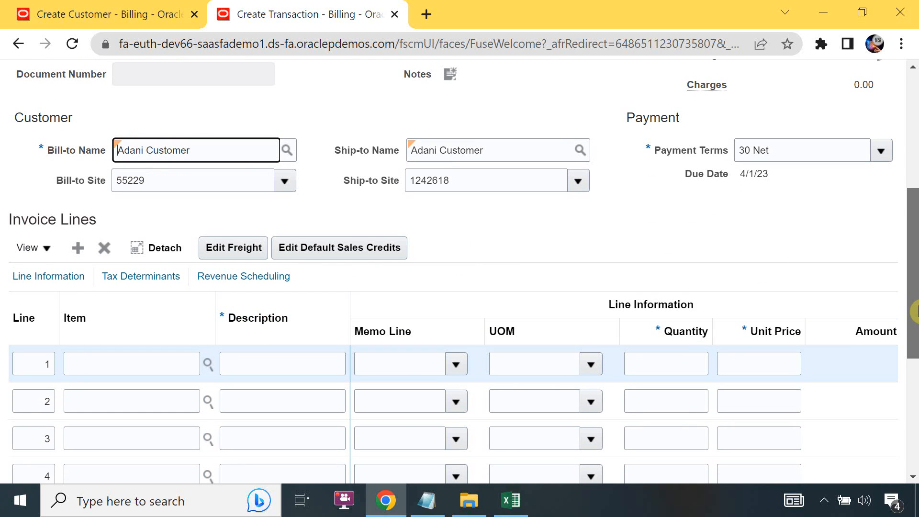
mouse_move(916, 311)
left_mouse_down()
mouse_move(915, 402)
mouse_move(915, 302)
left_mouse_up()
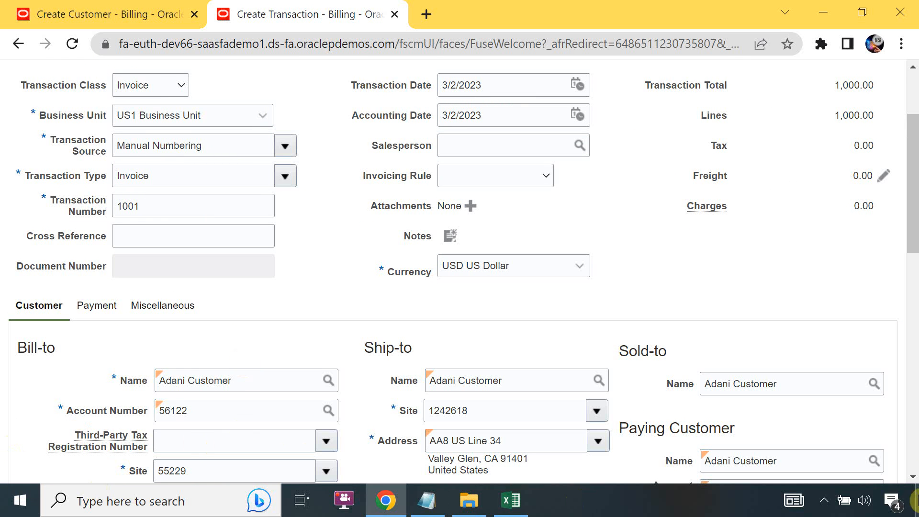
left_click_drag(918, 246, 917, 276)
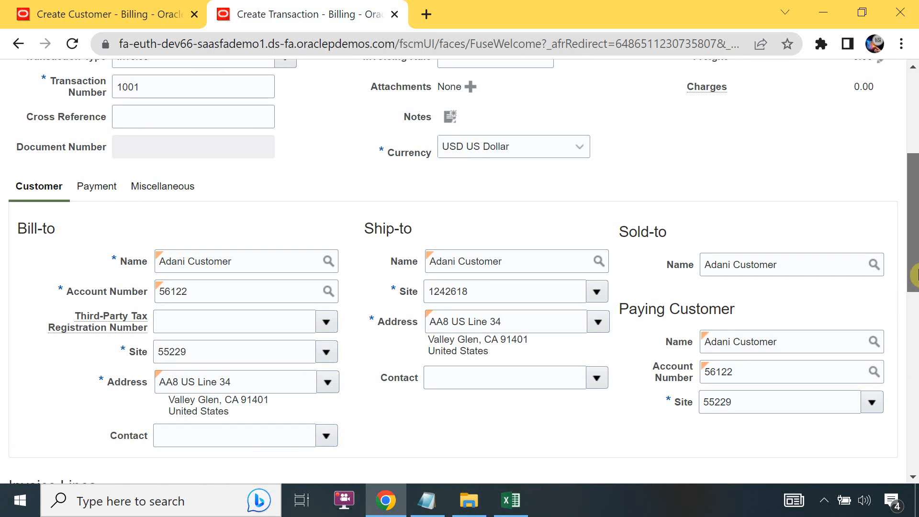